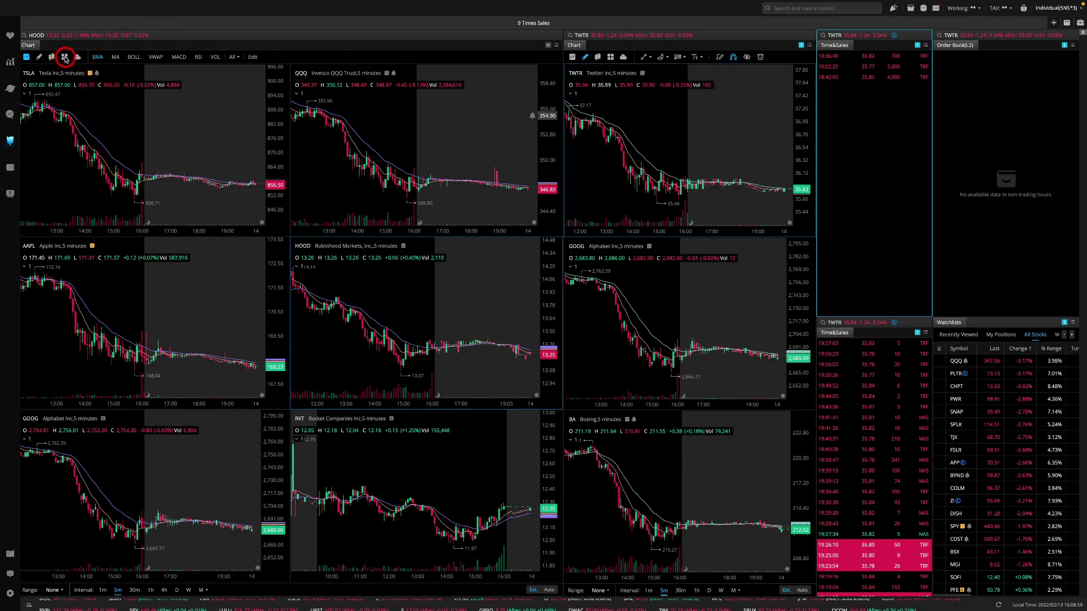
Show the grid and sync options and check the grid-size picker twice, keeping the current layout.
{"action": "left_click", "coordinate": [64, 58]}
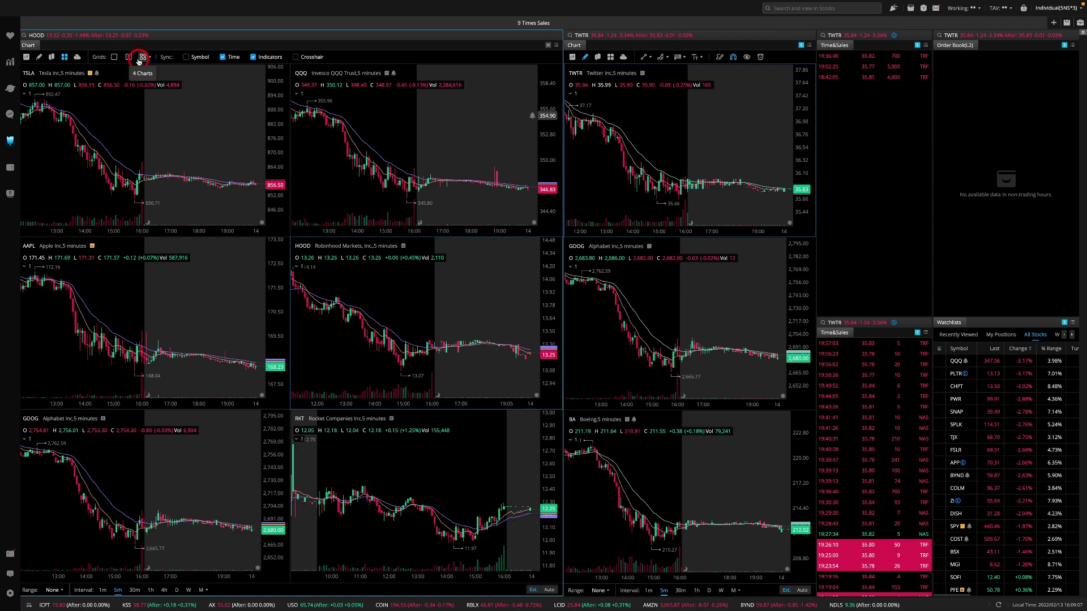
{"action": "left_click", "coordinate": [148, 60]}
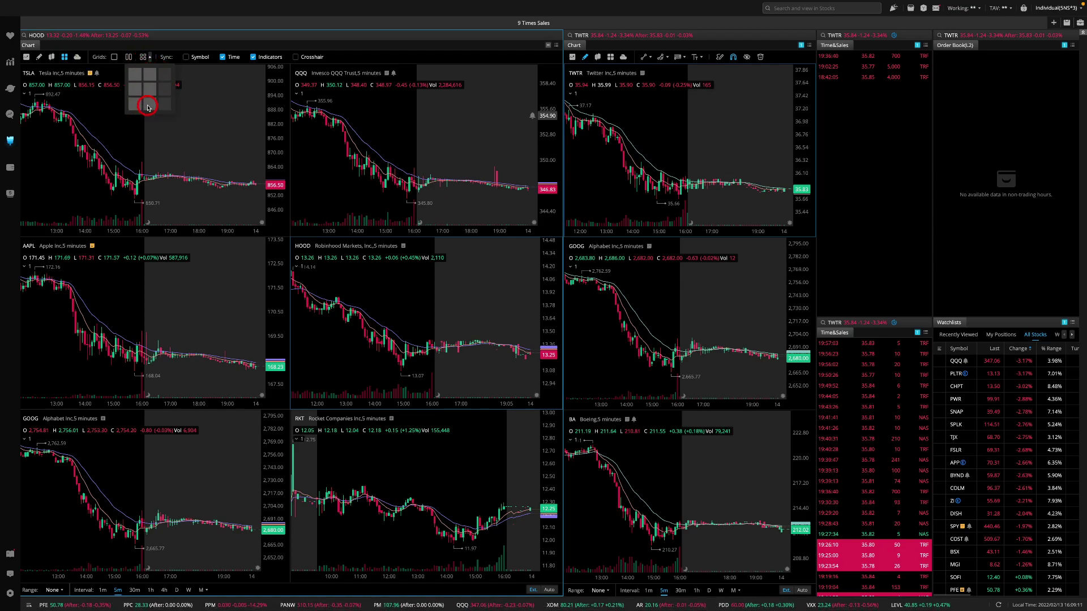
{"action": "left_click", "coordinate": [148, 108]}
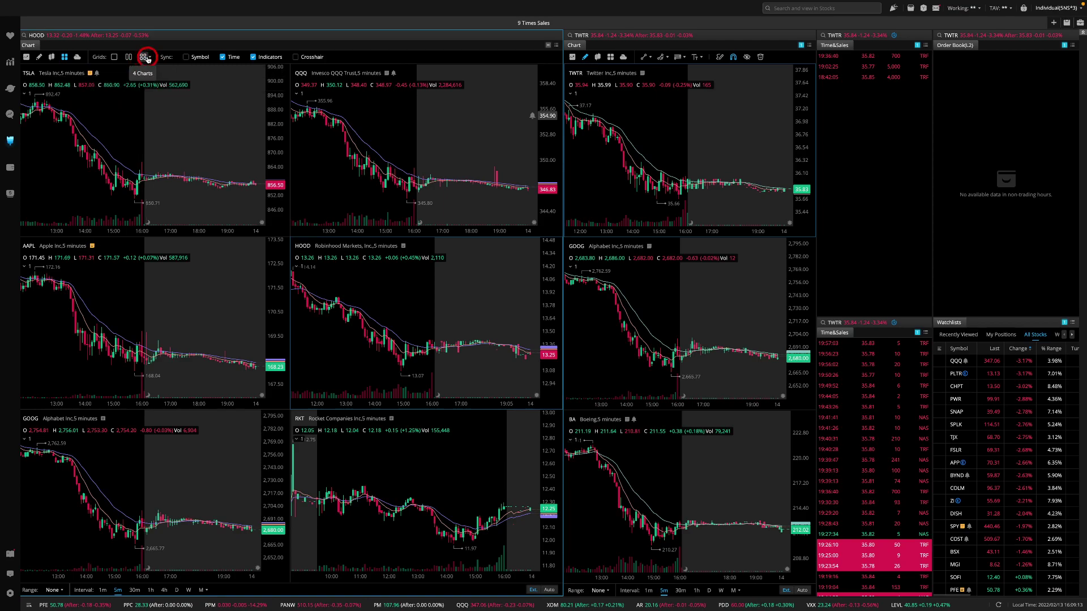
{"action": "left_click", "coordinate": [149, 59]}
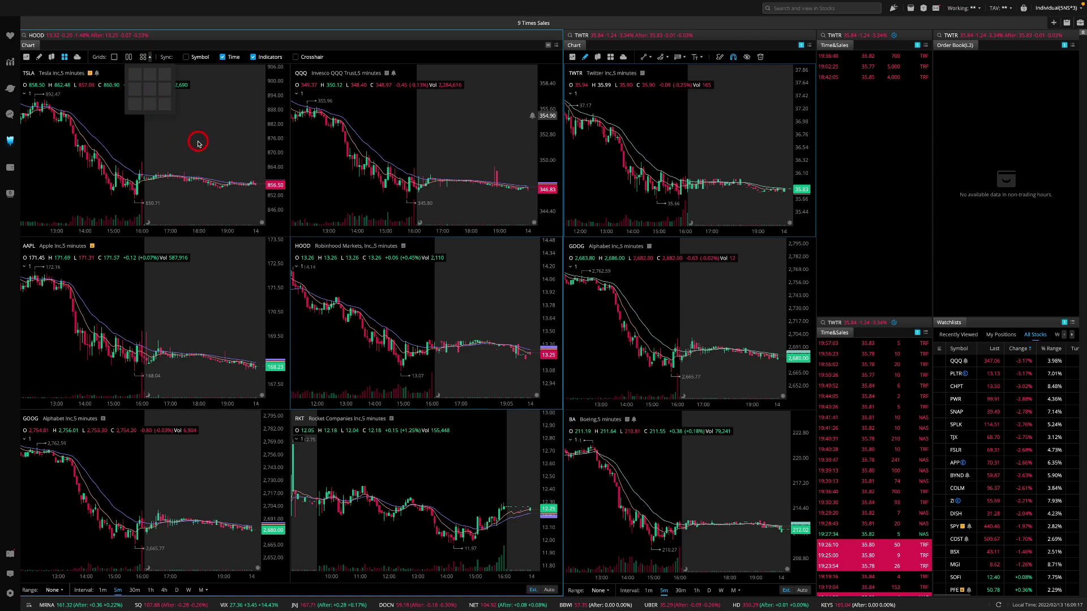
{"action": "left_click", "coordinate": [198, 143]}
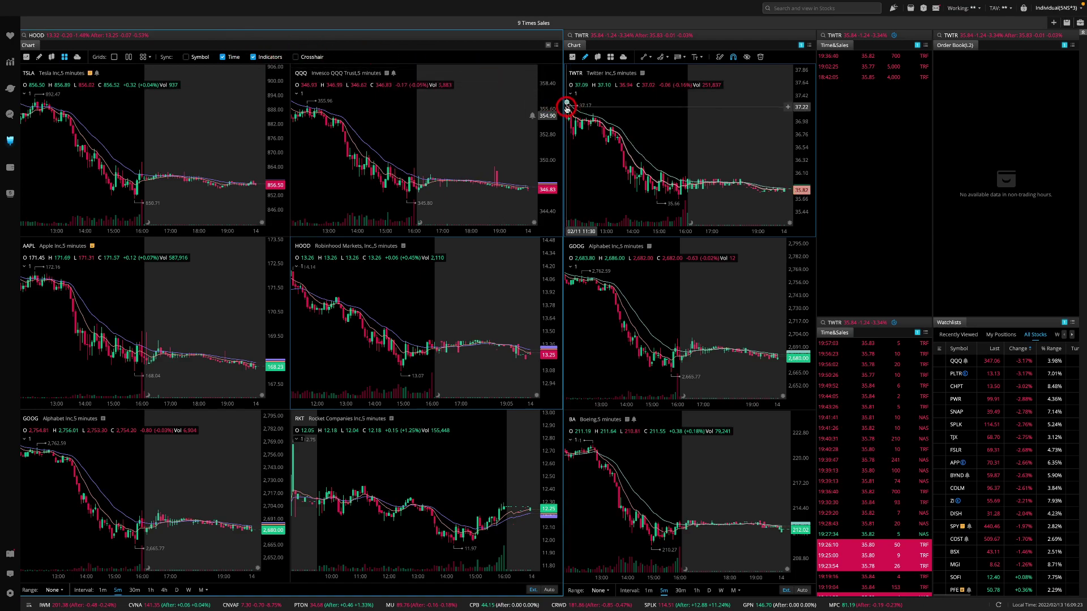
Replace the TSLA chart's symbol with AMZN.
{"action": "mouse_move", "coordinate": [562, 104]}
{"action": "left_mouse_down"}
{"action": "mouse_move", "coordinate": [504, 101]}
{"action": "mouse_move", "coordinate": [556, 110]}
{"action": "left_mouse_up"}
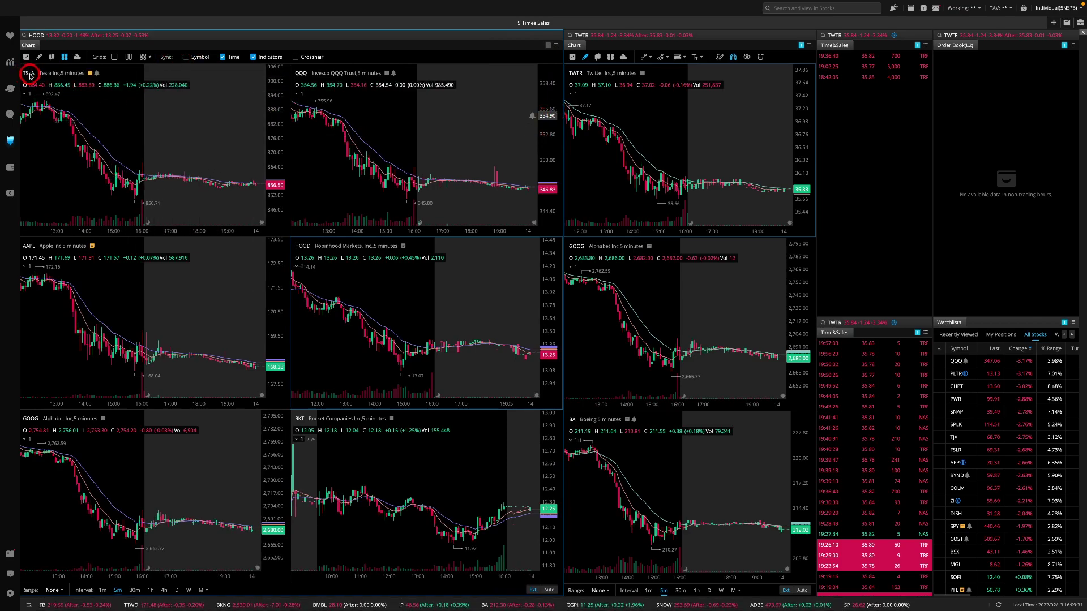
{"action": "left_click", "coordinate": [30, 75]}
{"action": "type", "text": "AMZN"}
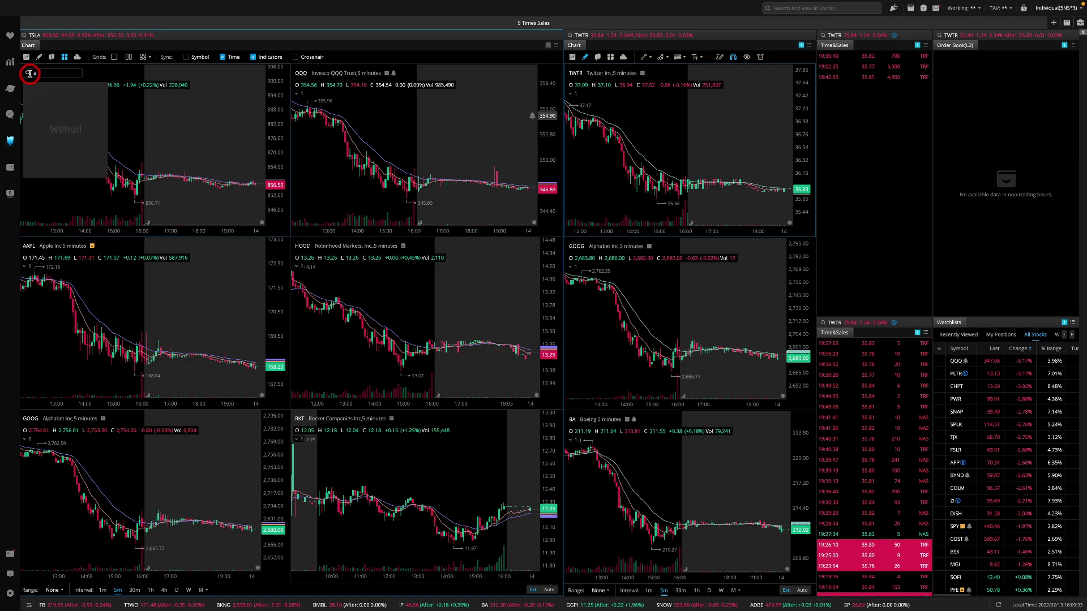
{"action": "key", "text": "Return"}
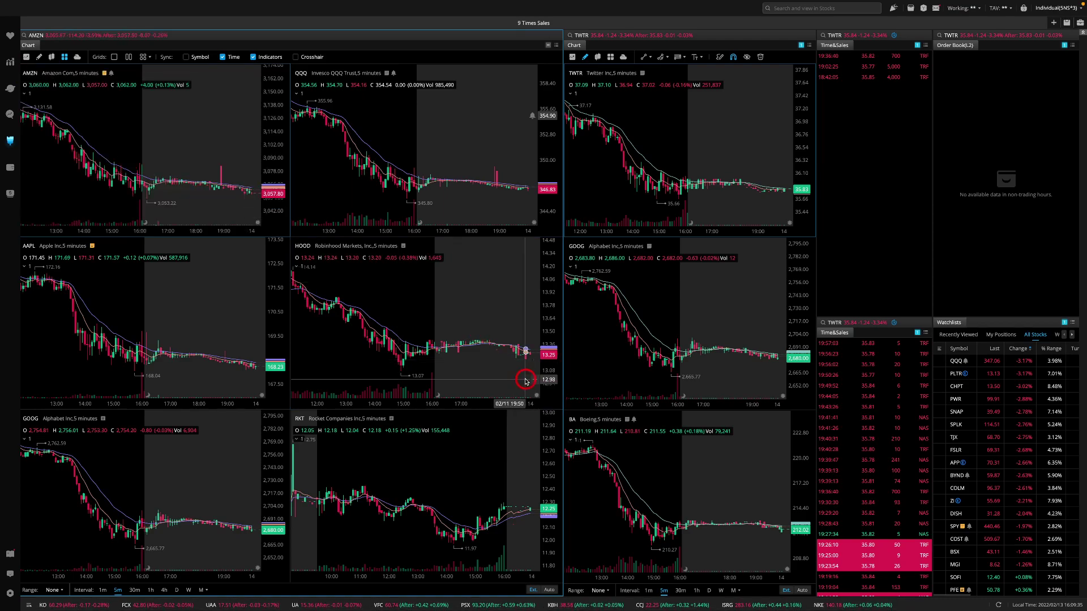
{"action": "scroll", "coordinate": [237, 162], "scroll_direction": "up", "scroll_amount": 5}
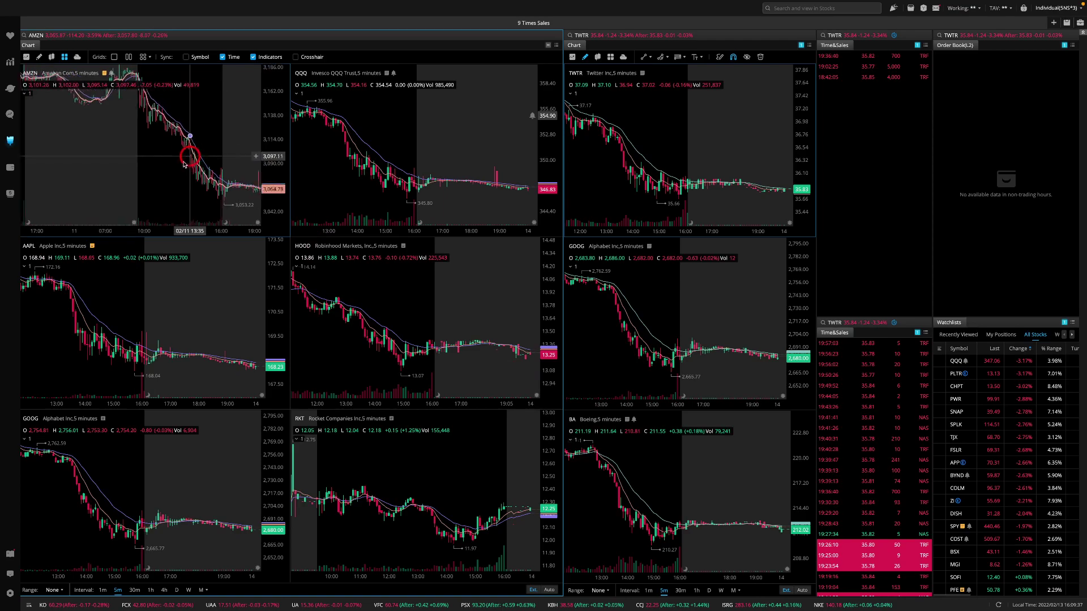
{"action": "scroll", "coordinate": [214, 138], "scroll_direction": "down", "scroll_amount": 5}
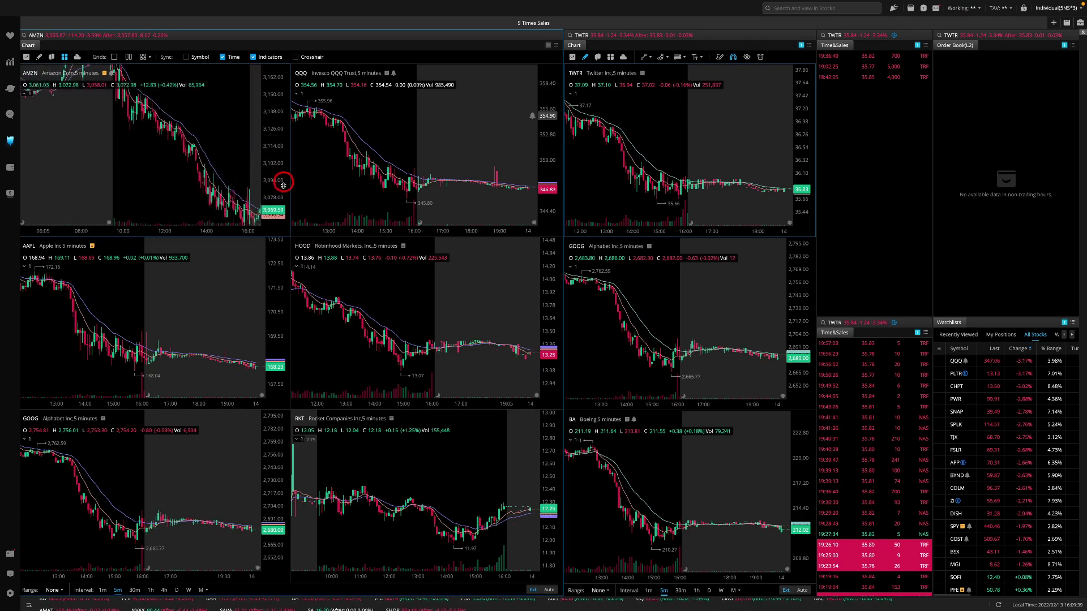
{"action": "scroll", "coordinate": [138, 134], "scroll_direction": "down", "scroll_amount": 4}
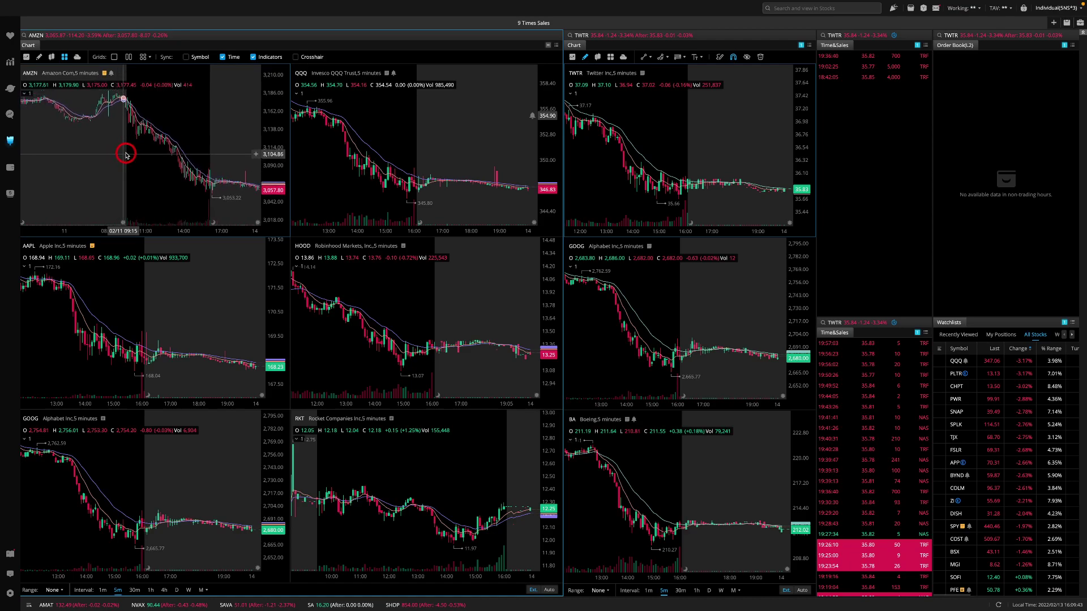
{"action": "scroll", "coordinate": [114, 153], "scroll_direction": "up", "scroll_amount": 5}
{"action": "scroll", "coordinate": [142, 161], "scroll_direction": "down", "scroll_amount": 3}
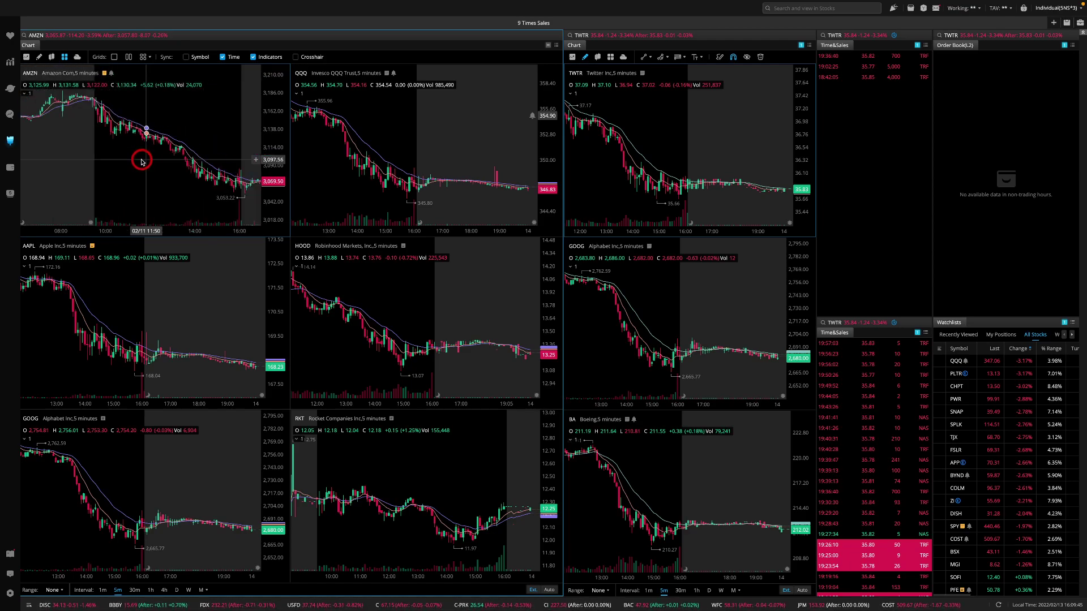
{"action": "scroll", "coordinate": [195, 317], "scroll_direction": "up", "scroll_amount": 3}
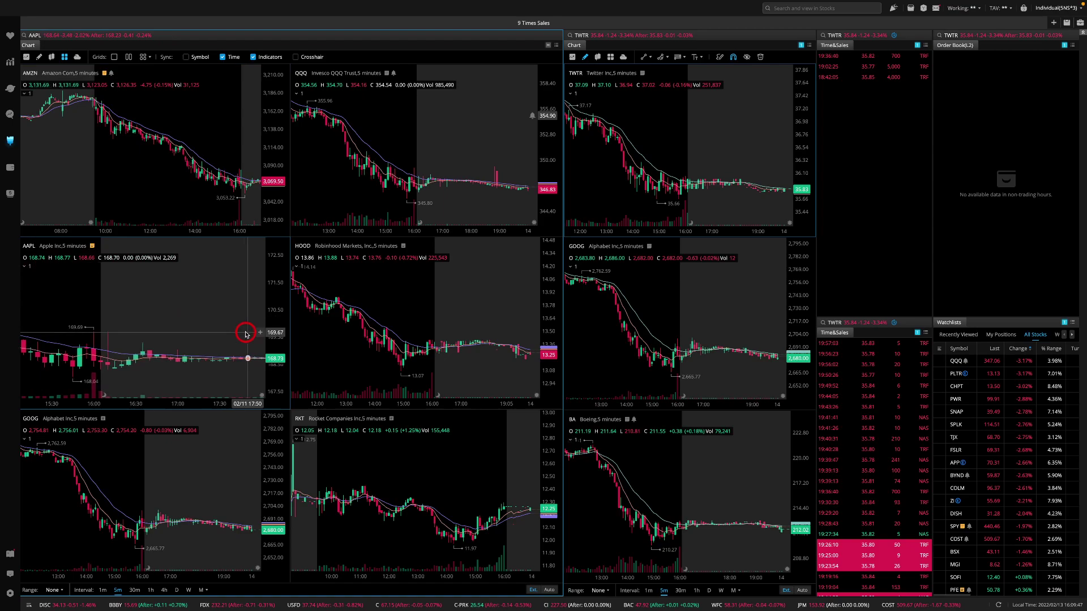
{"action": "scroll", "coordinate": [245, 334], "scroll_direction": "down", "scroll_amount": 3}
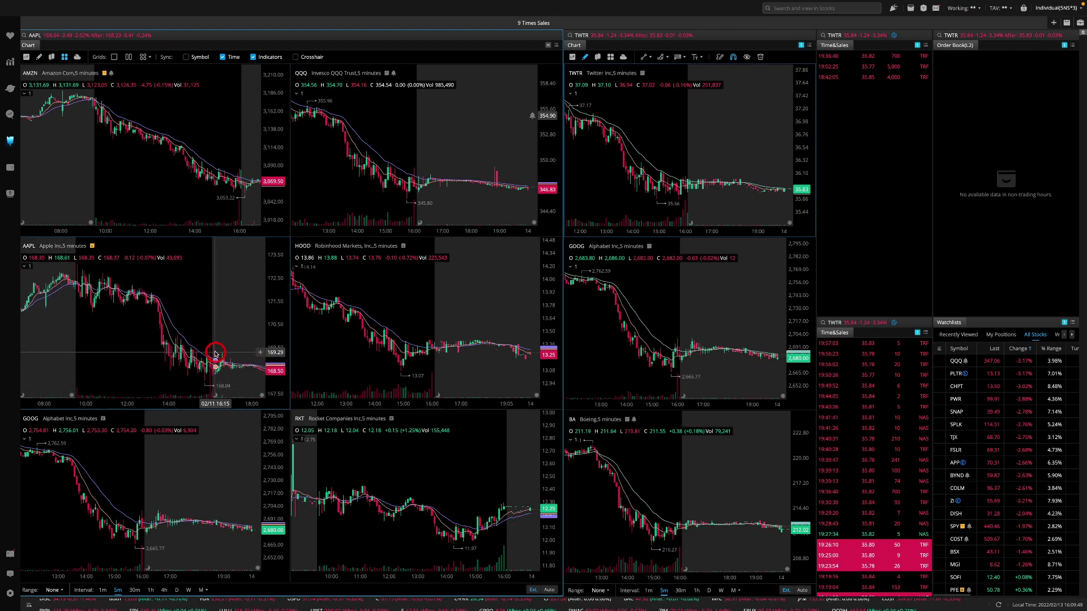
{"action": "scroll", "coordinate": [209, 498], "scroll_direction": "down", "scroll_amount": 3}
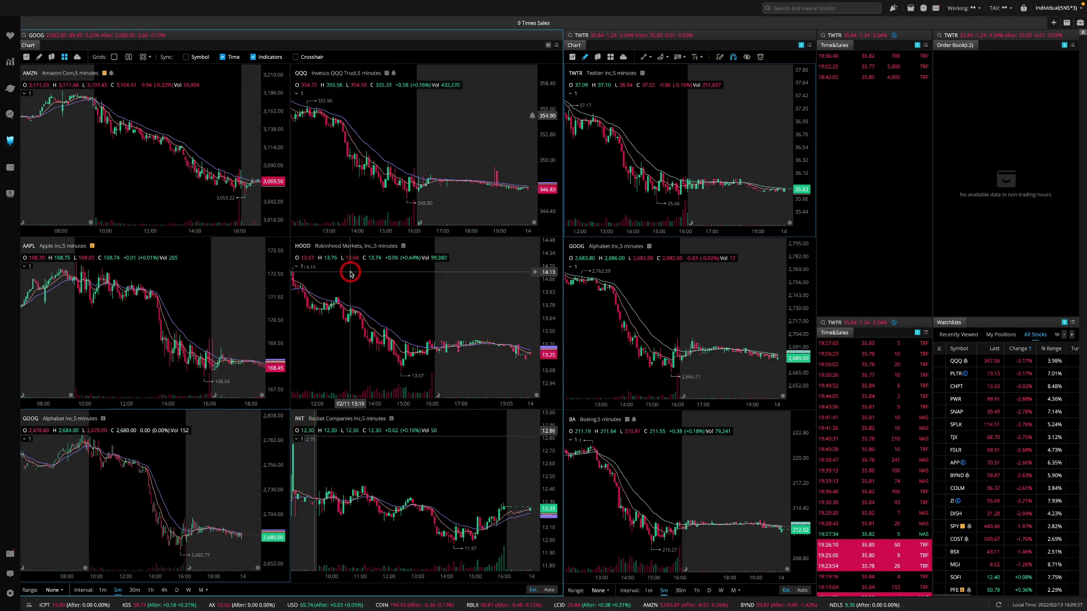
Change the HOOD chart to SPY and pan it along its time axis.
{"action": "left_click", "coordinate": [307, 249]}
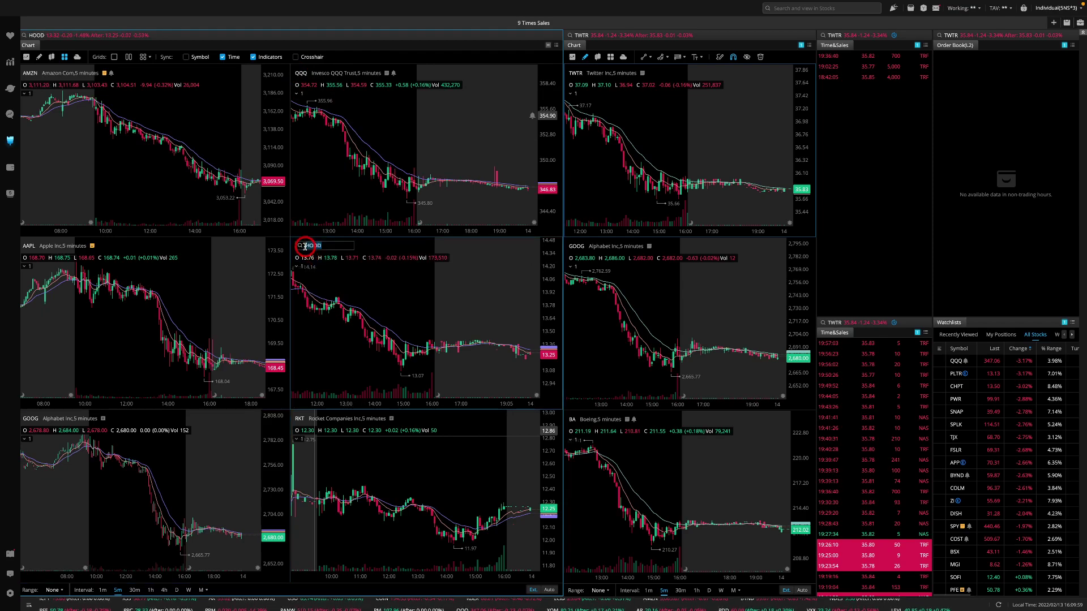
{"action": "type", "text": "spy"}
{"action": "key", "text": "Return"}
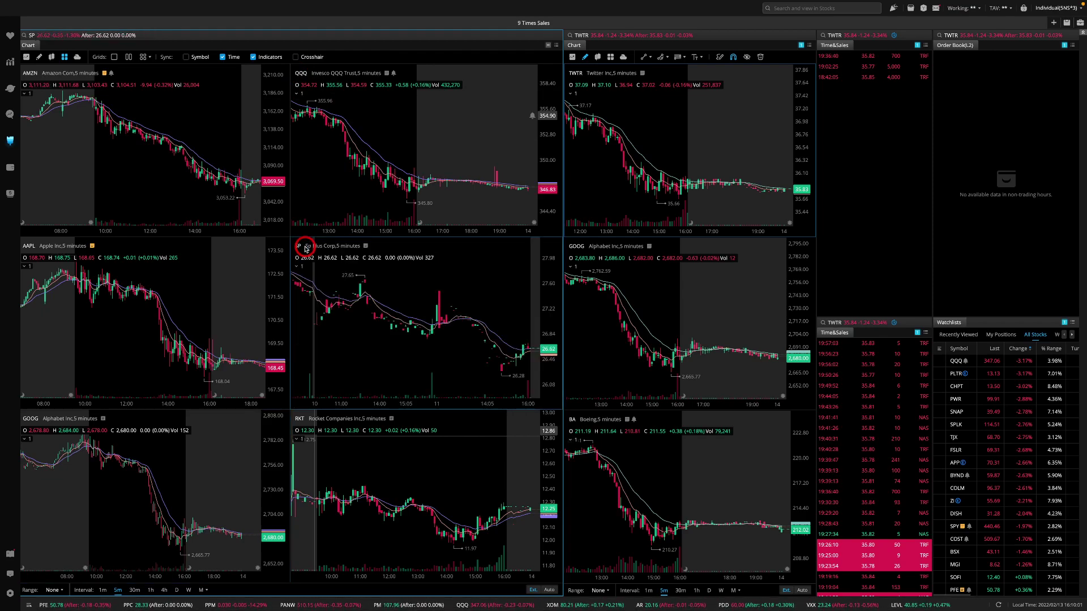
{"action": "type", "text": "s"}
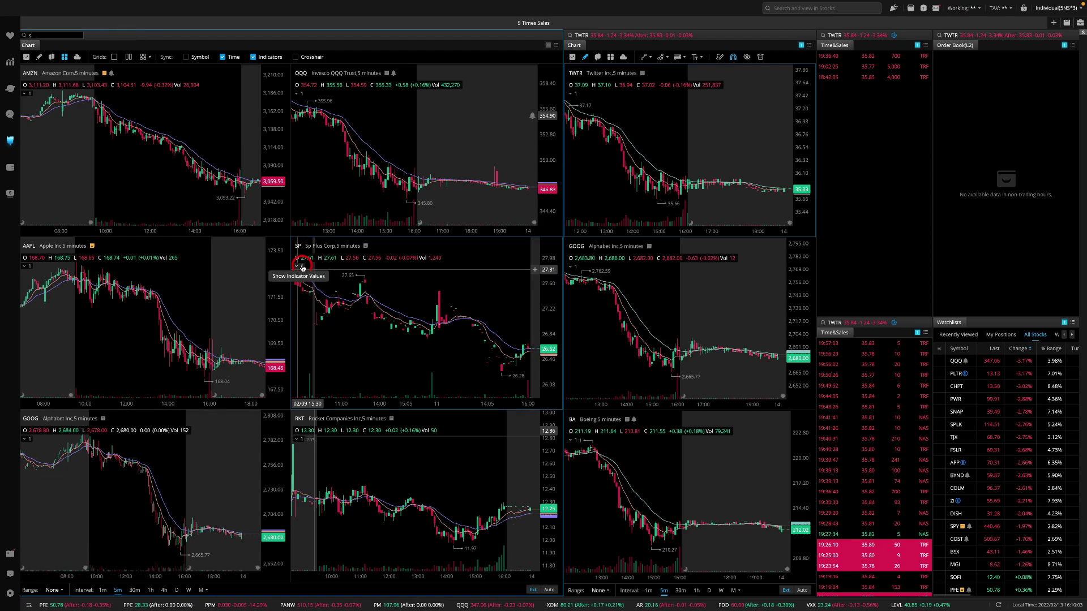
{"action": "type", "text": "py"}
{"action": "key", "text": "Return"}
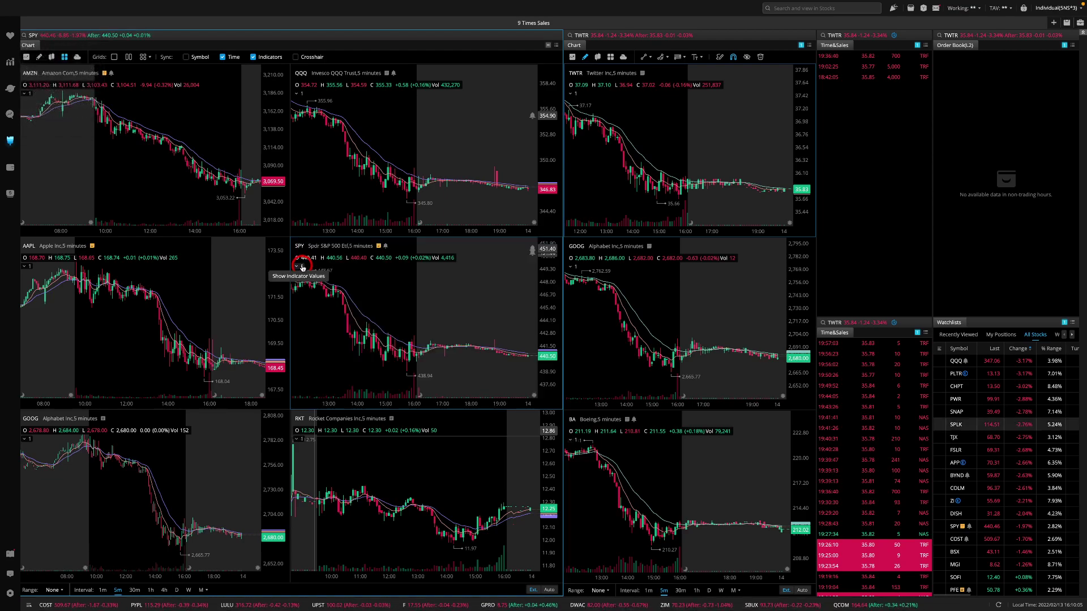
{"action": "mouse_move", "coordinate": [302, 267]}
{"action": "left_mouse_down"}
{"action": "mouse_move", "coordinate": [330, 259]}
{"action": "mouse_move", "coordinate": [357, 294]}
{"action": "mouse_move", "coordinate": [547, 350]}
{"action": "mouse_move", "coordinate": [442, 308]}
{"action": "mouse_move", "coordinate": [434, 328]}
{"action": "mouse_move", "coordinate": [434, 315]}
{"action": "left_mouse_up"}
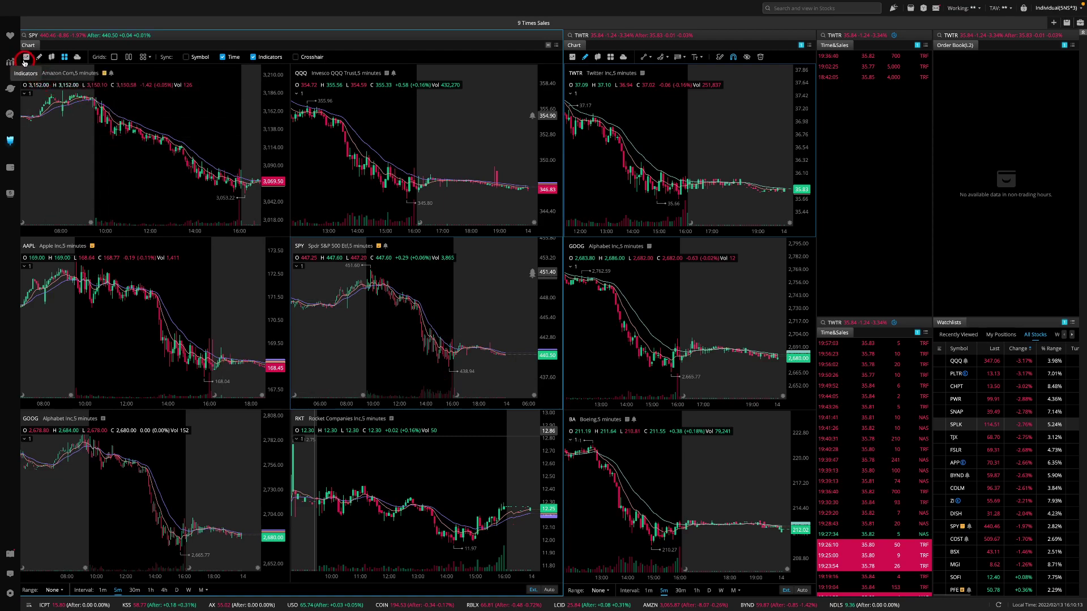
Review the EMA indicator's 21- and 9-period inputs and line styles, then close Indicators Settings with Done.
{"action": "left_click", "coordinate": [26, 57]}
{"action": "left_click", "coordinate": [98, 58]}
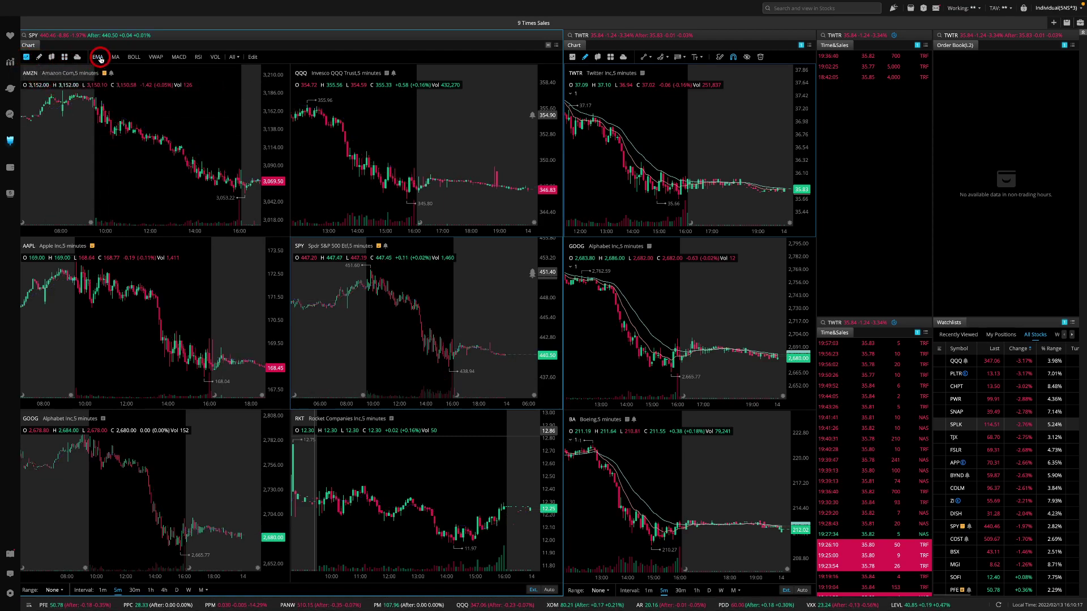
{"action": "left_click", "coordinate": [253, 57]}
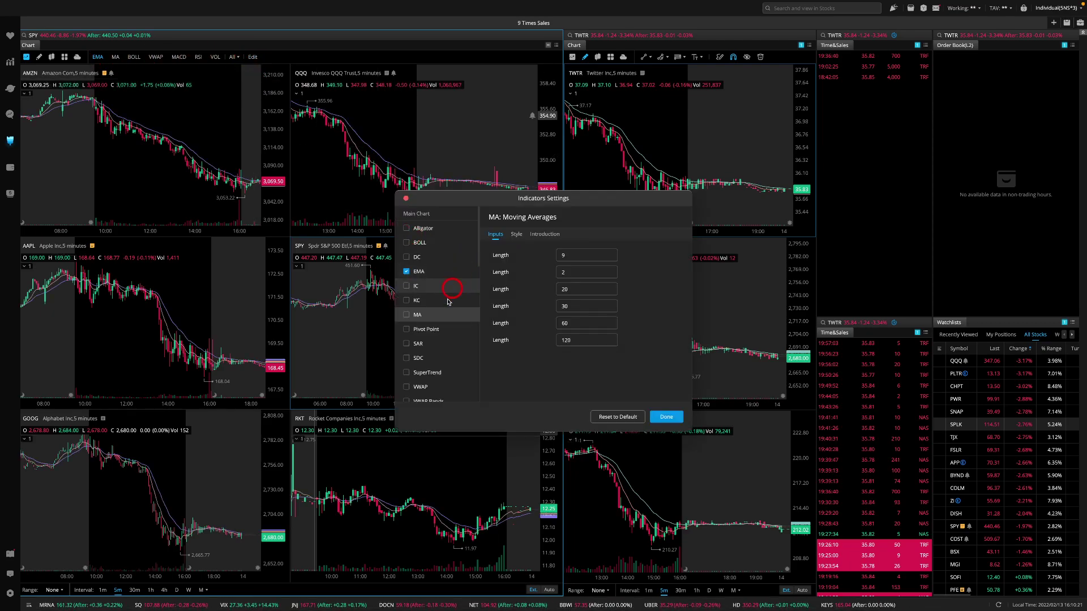
{"action": "left_click", "coordinate": [437, 270]}
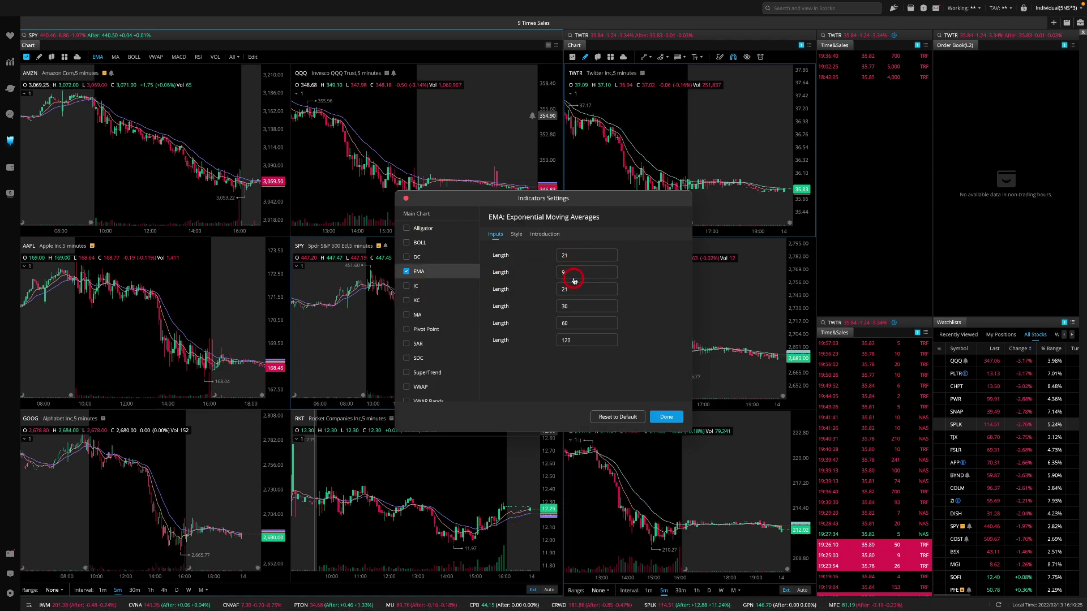
{"action": "left_click", "coordinate": [522, 235]}
{"action": "left_click", "coordinate": [536, 234]}
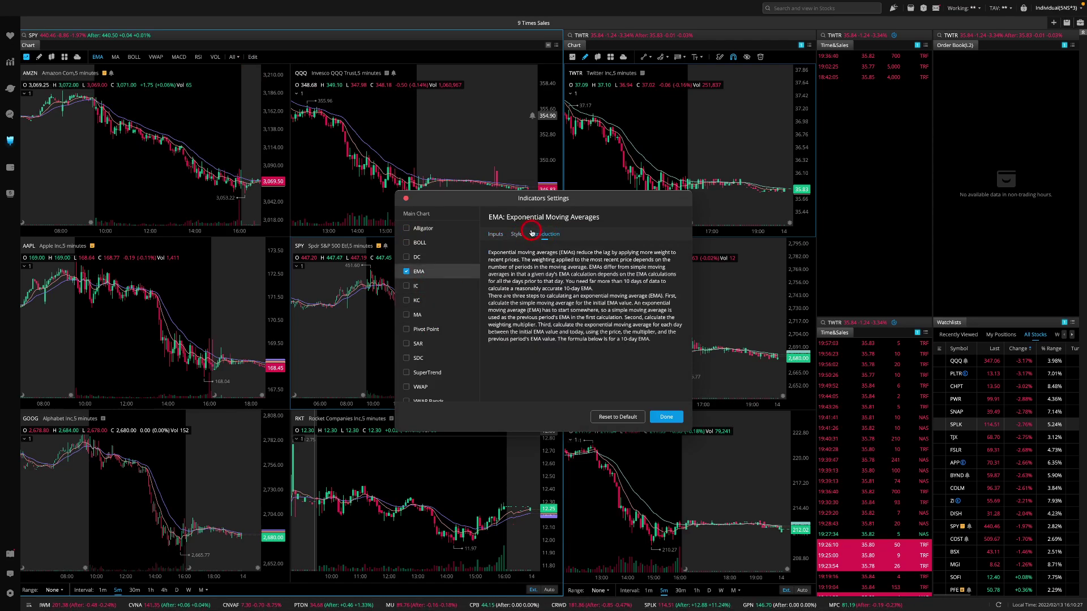
{"action": "left_click", "coordinate": [517, 235]}
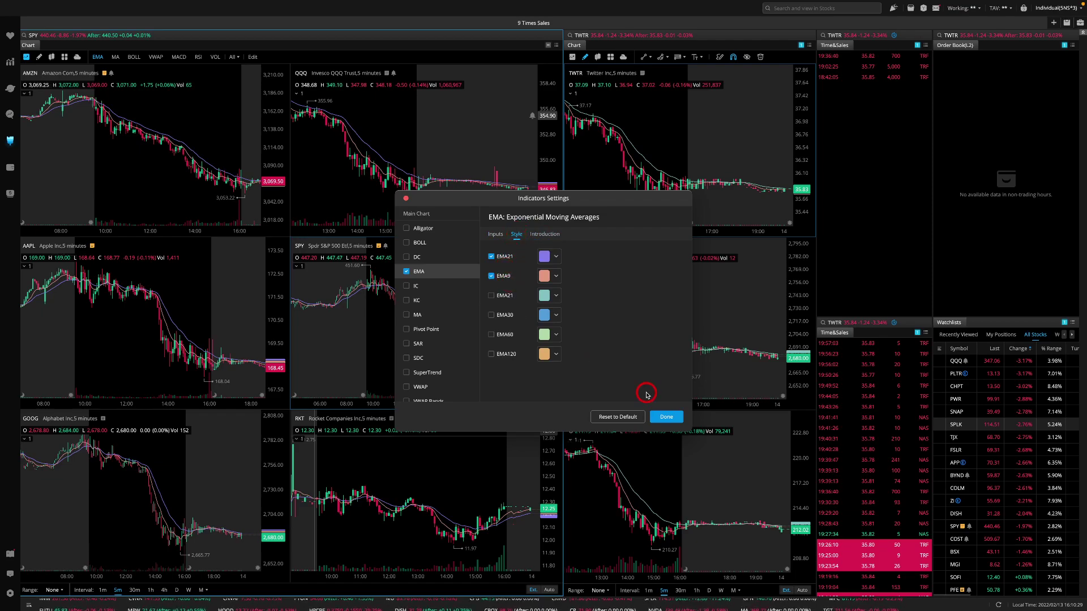
{"action": "left_click", "coordinate": [667, 416]}
{"action": "left_click_drag", "start_coordinate": [199, 170], "coordinate": [172, 64]}
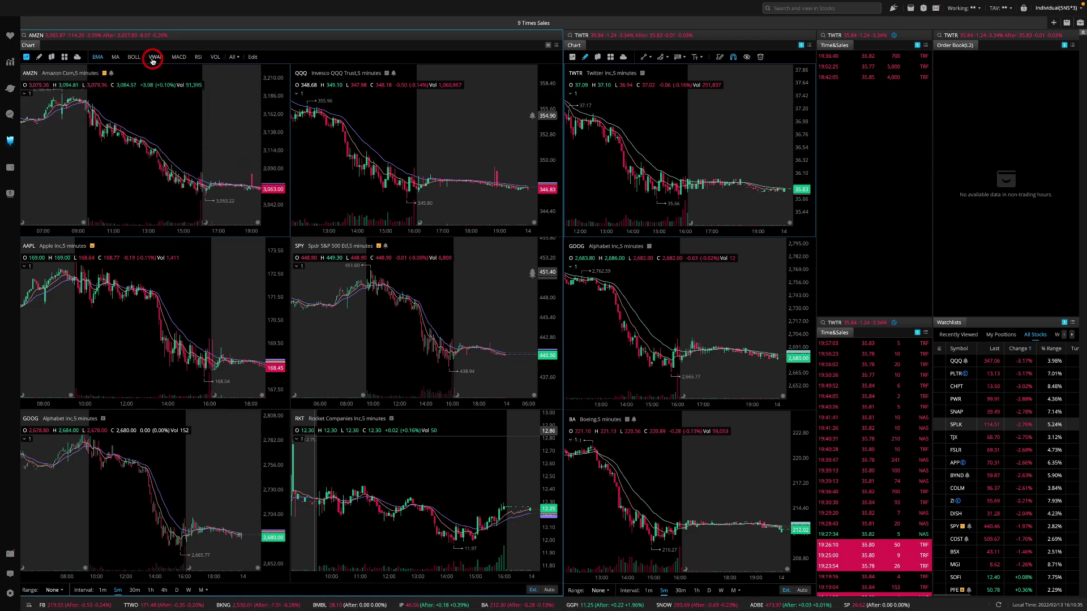
Toggle VWAP lines on and then off again on the linked charts.
{"action": "left_click", "coordinate": [152, 59]}
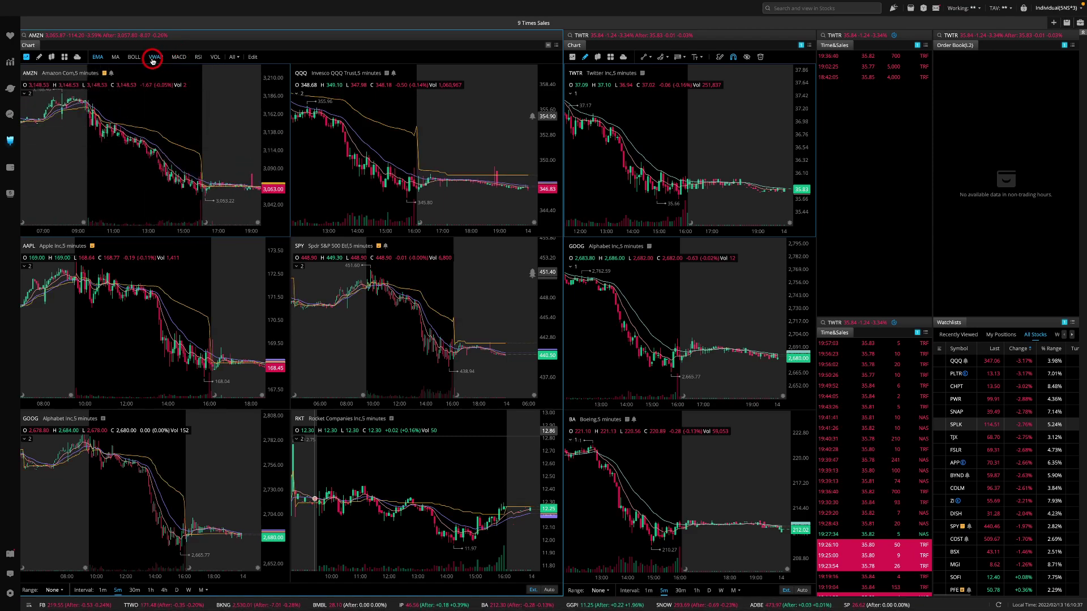
{"action": "left_click", "coordinate": [153, 59]}
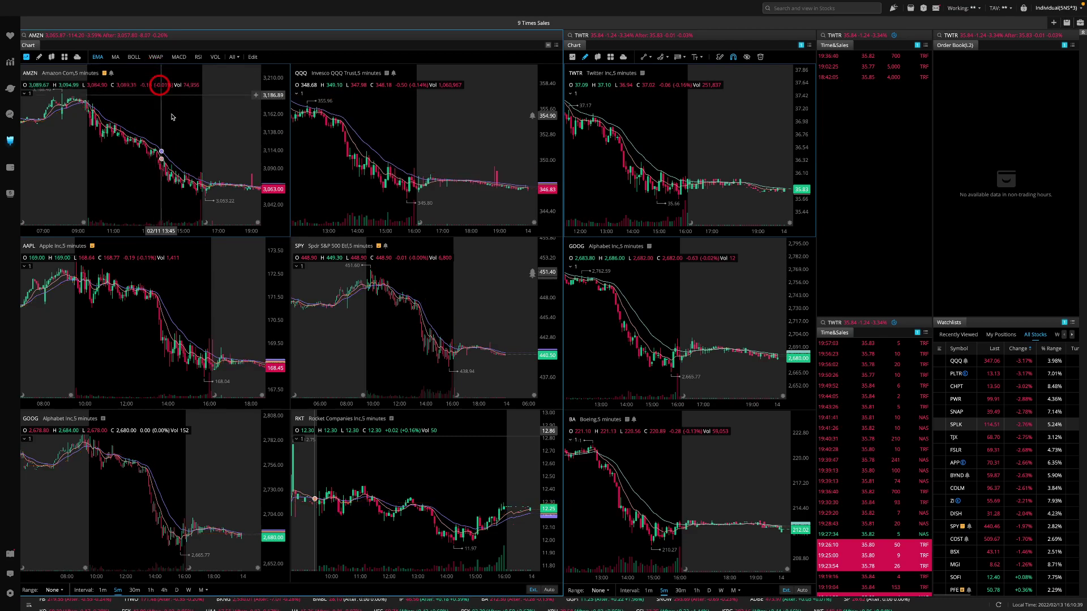
{"action": "left_click_drag", "start_coordinate": [175, 143], "coordinate": [157, 154]}
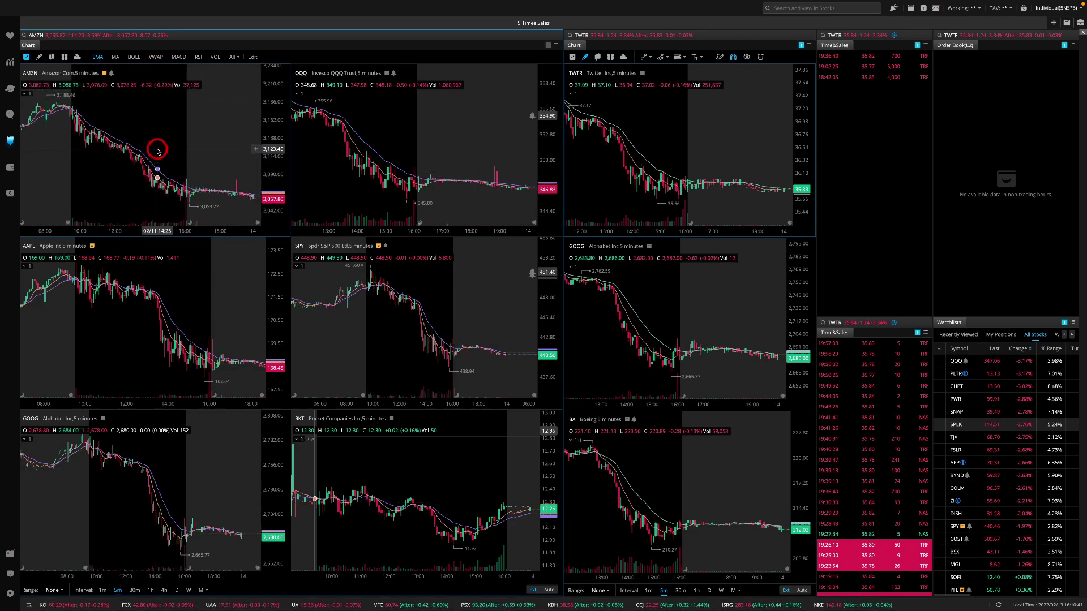
Switch the chart toolbar to Drawings and leave Show All Drawings turned off.
{"action": "left_click", "coordinate": [28, 57]}
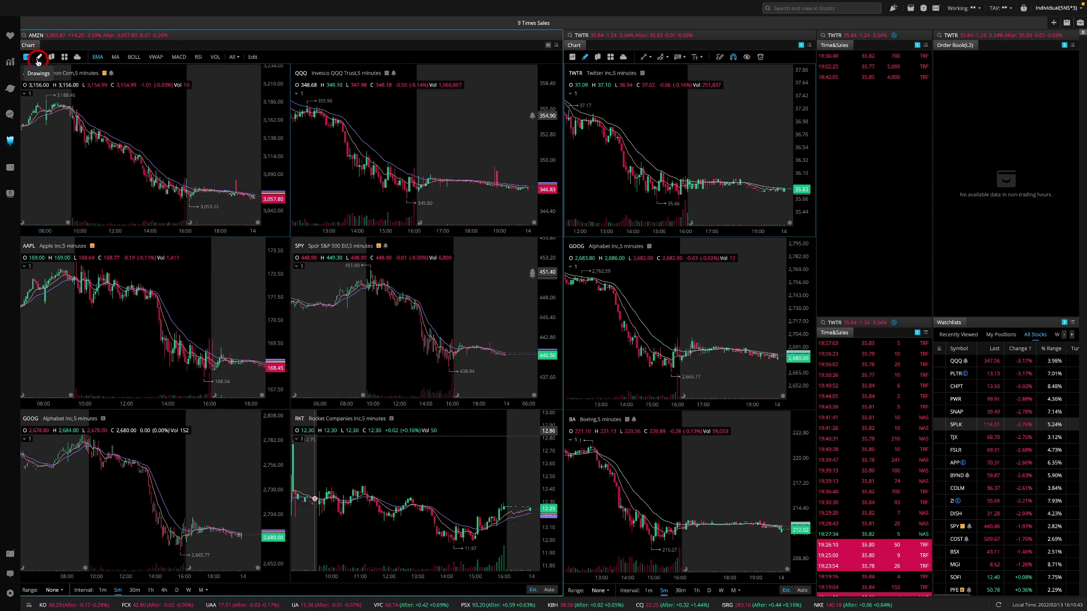
{"action": "left_click", "coordinate": [38, 59]}
{"action": "left_click", "coordinate": [202, 57]}
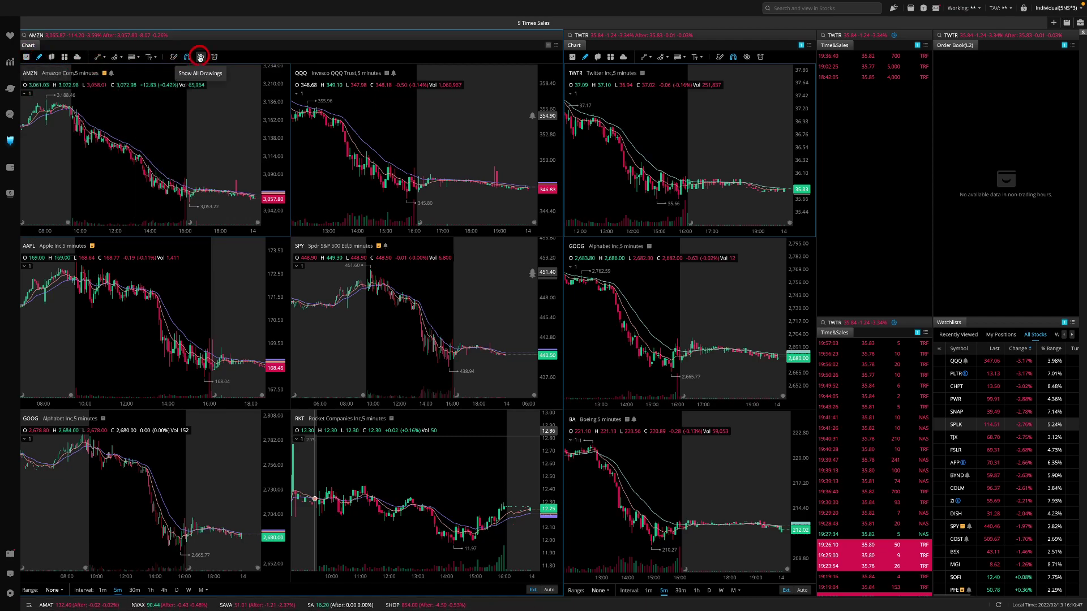
{"action": "left_click", "coordinate": [200, 57]}
{"action": "left_click", "coordinate": [200, 57]}
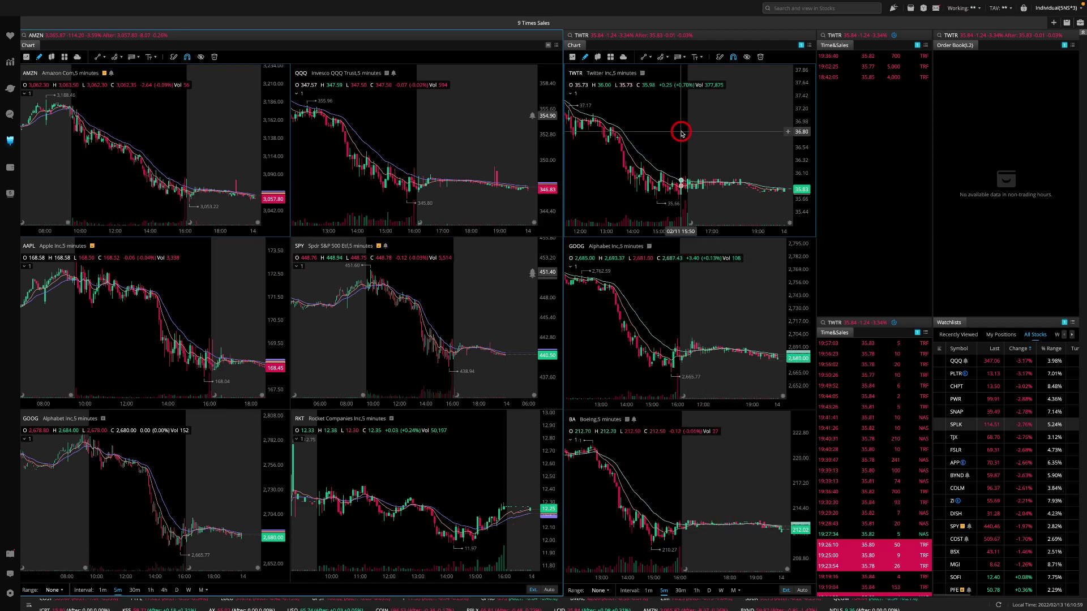
Check the TWTR chart's grid layout choices without changing the layout.
{"action": "left_click", "coordinate": [611, 57]}
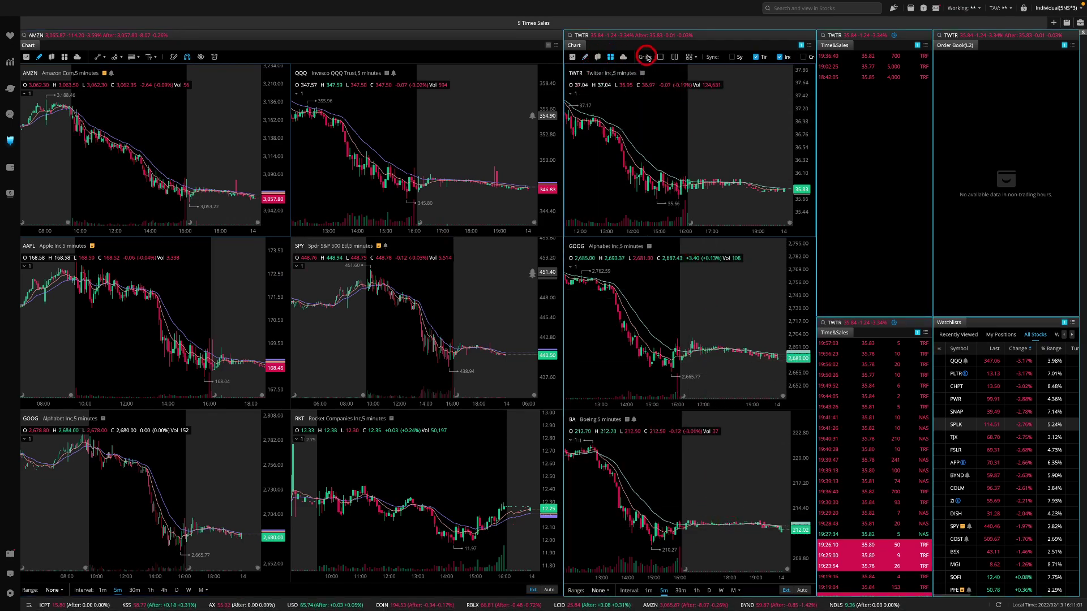
{"action": "left_click", "coordinate": [695, 57]}
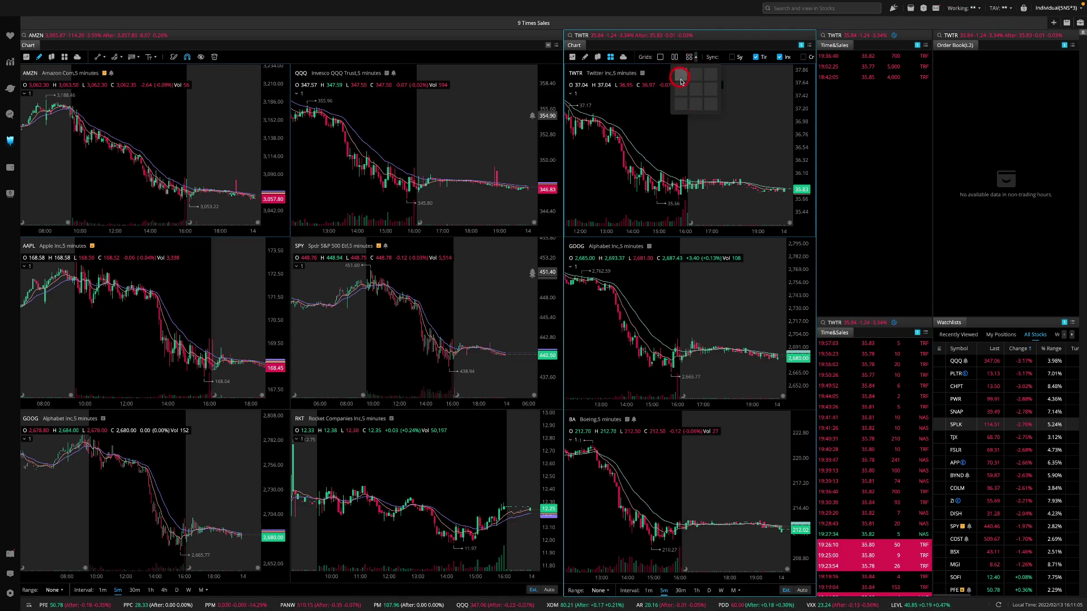
{"action": "left_click", "coordinate": [724, 141]}
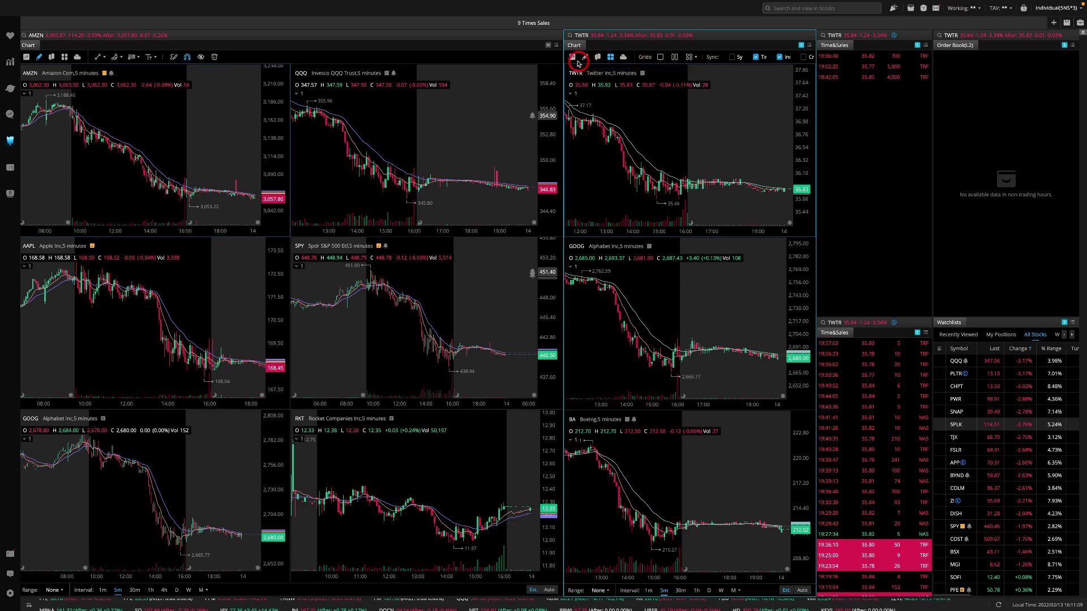
{"action": "left_click", "coordinate": [573, 57]}
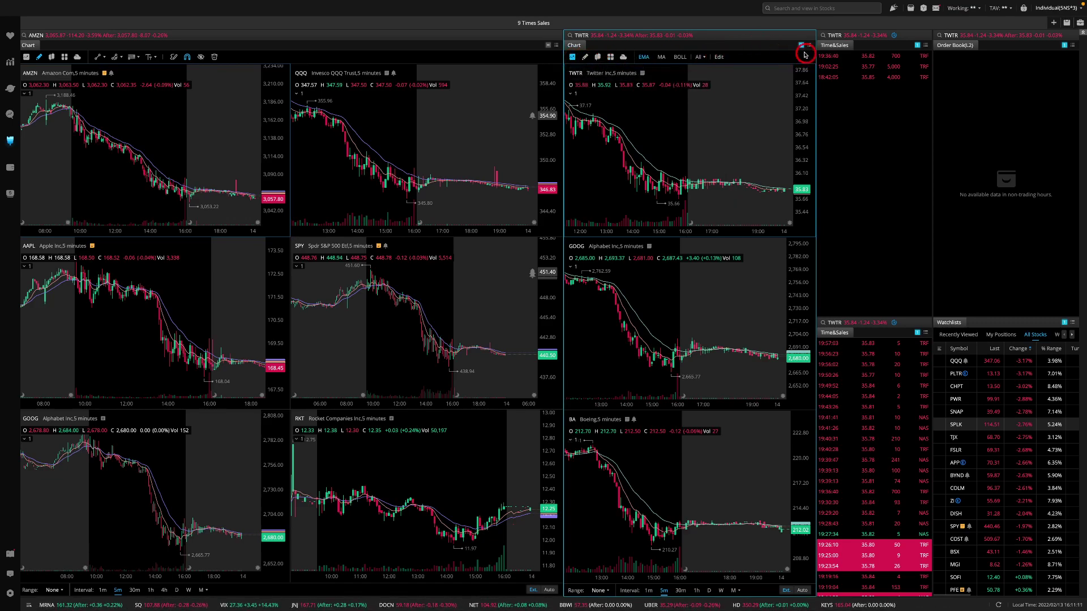
Set the TWTR chart as a group and link the upper Time&Sales panel to group 1.
{"action": "left_click", "coordinate": [800, 47]}
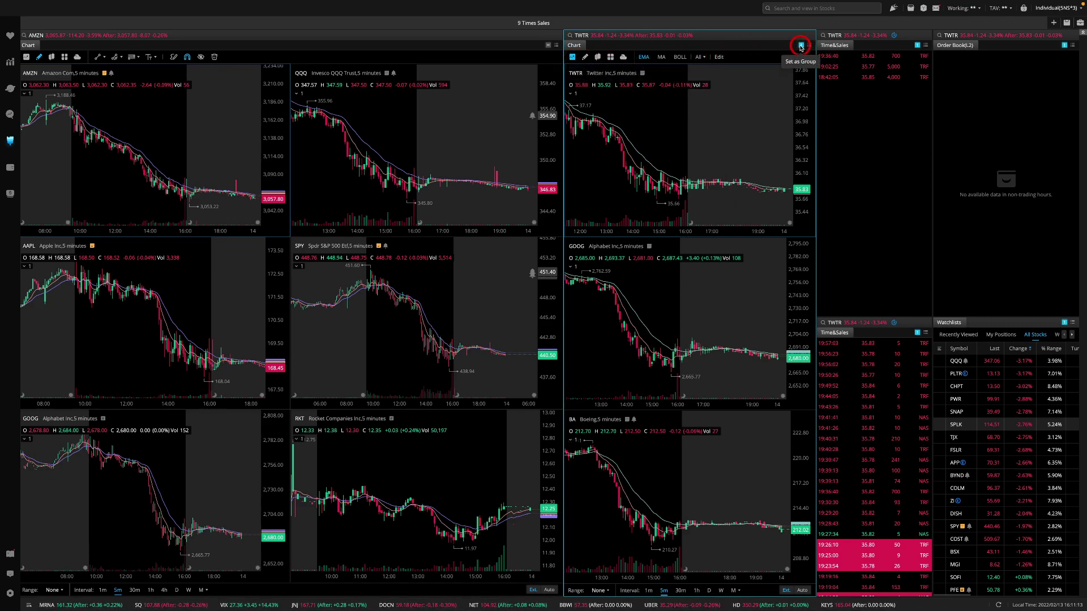
{"action": "left_click", "coordinate": [801, 46]}
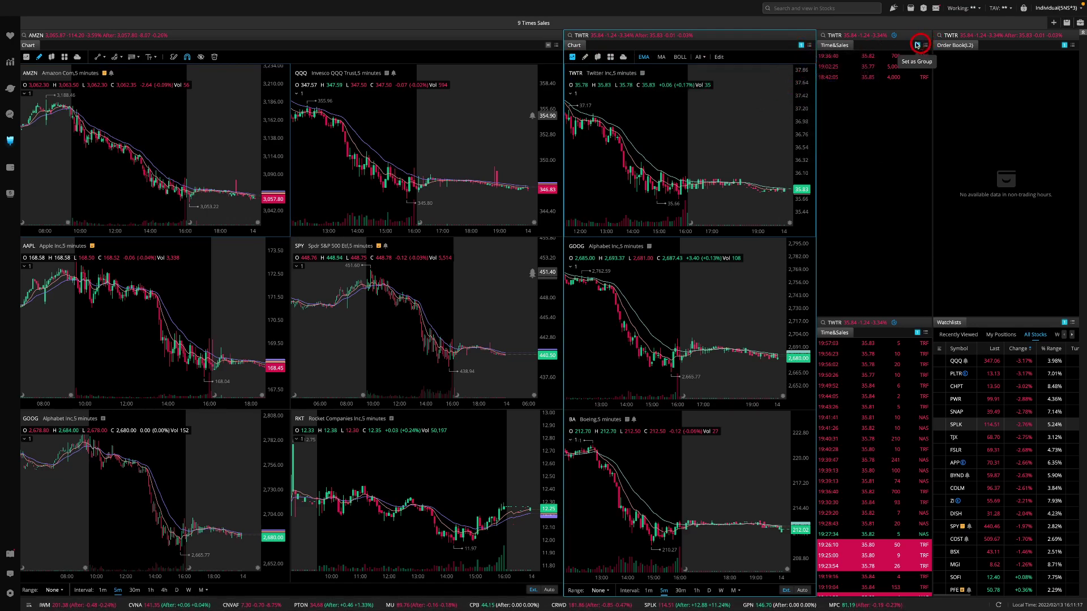
{"action": "left_click", "coordinate": [917, 45]}
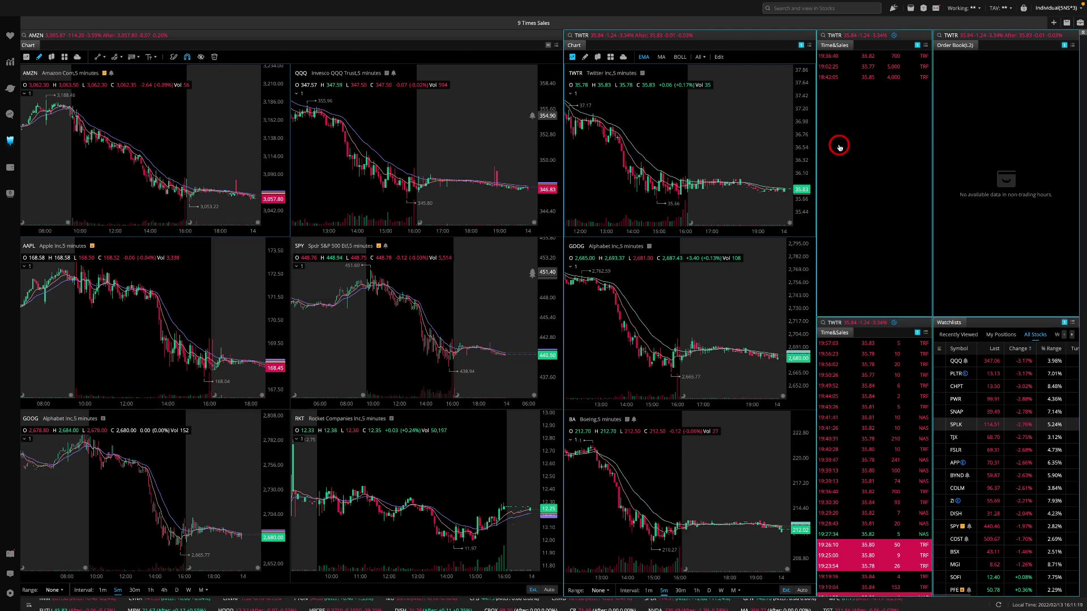
{"action": "left_click", "coordinate": [912, 62]}
{"action": "right_click", "coordinate": [1014, 27]}
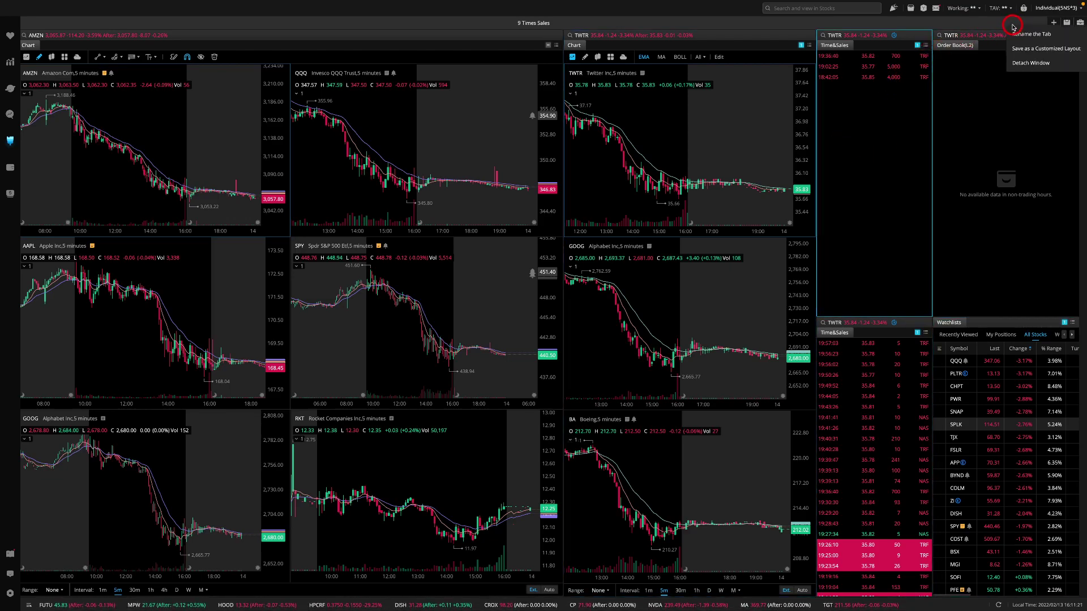
{"action": "left_click", "coordinate": [1000, 106]}
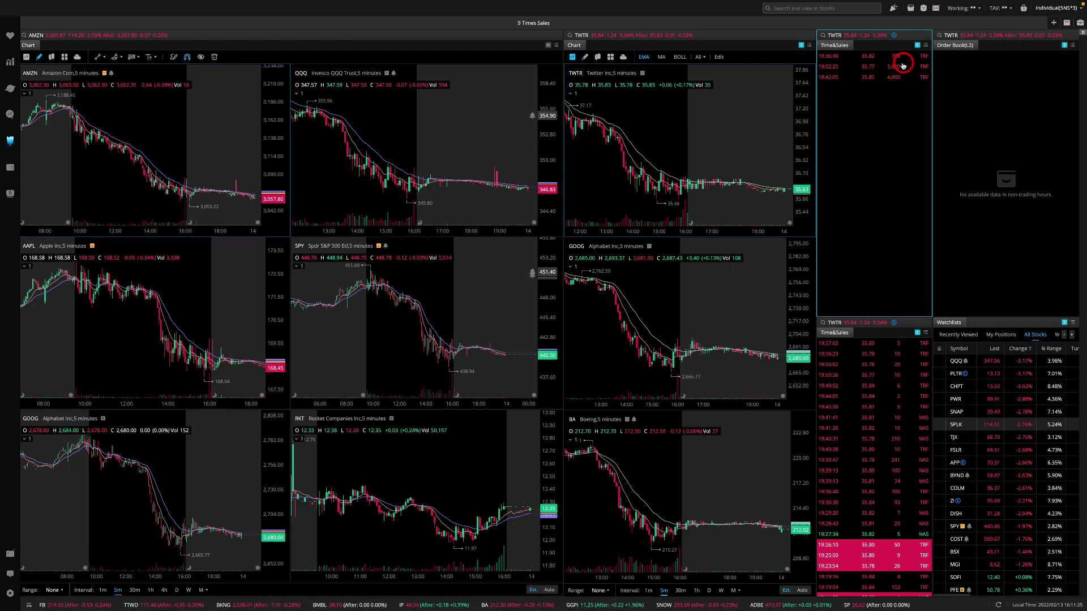
{"action": "left_click_drag", "start_coordinate": [900, 38], "coordinate": [839, 37]}
{"action": "right_click", "coordinate": [900, 70]}
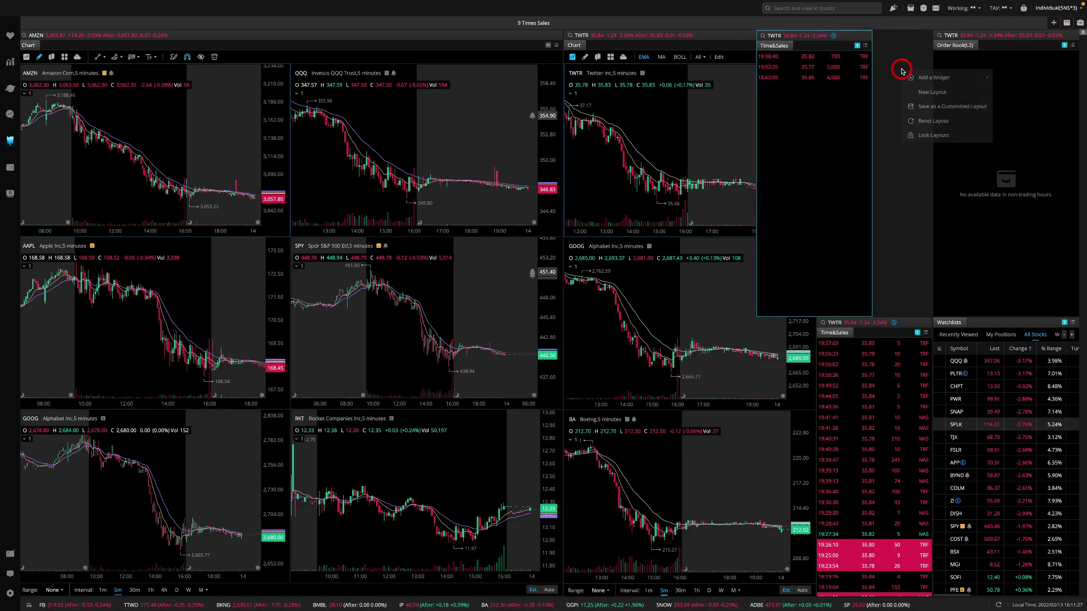
{"action": "mouse_move", "coordinate": [972, 79]}
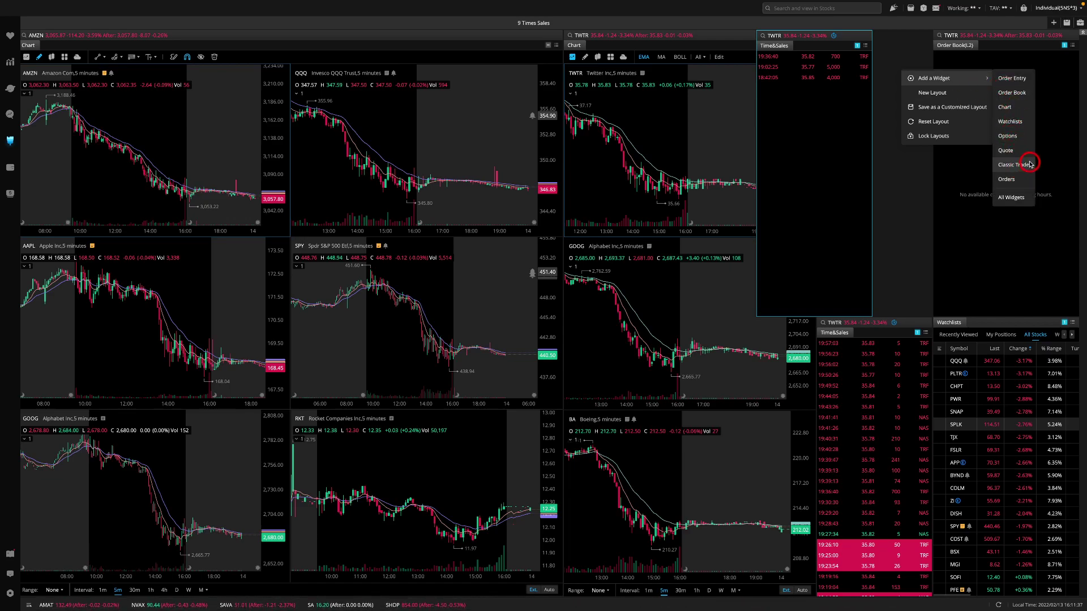
{"action": "left_click", "coordinate": [1012, 197]}
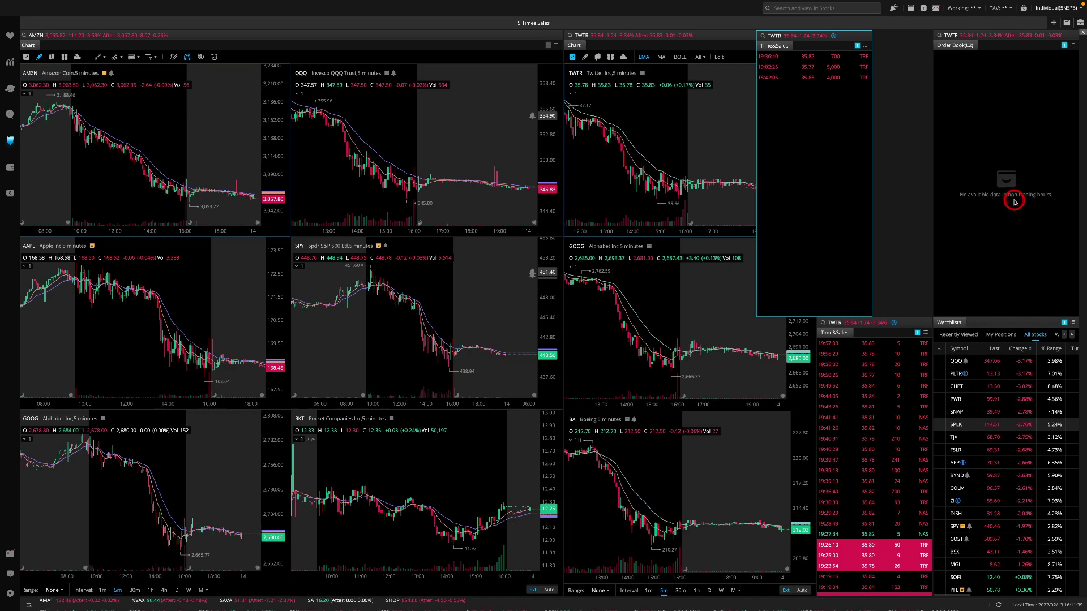
{"action": "left_click", "coordinate": [990, 58]}
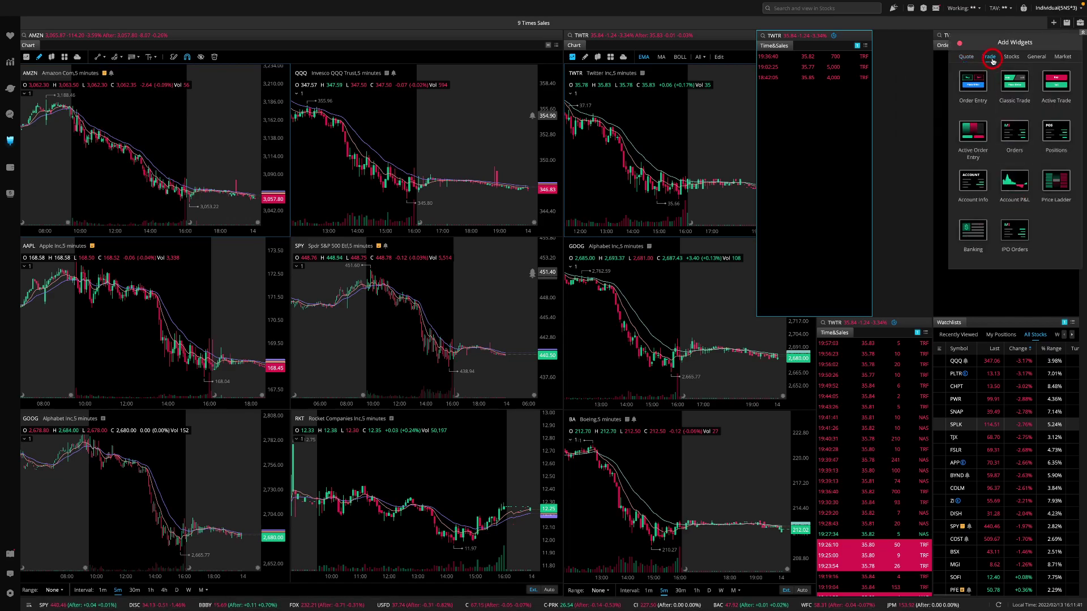
{"action": "left_click", "coordinate": [1013, 56]}
{"action": "left_click", "coordinate": [1033, 58]}
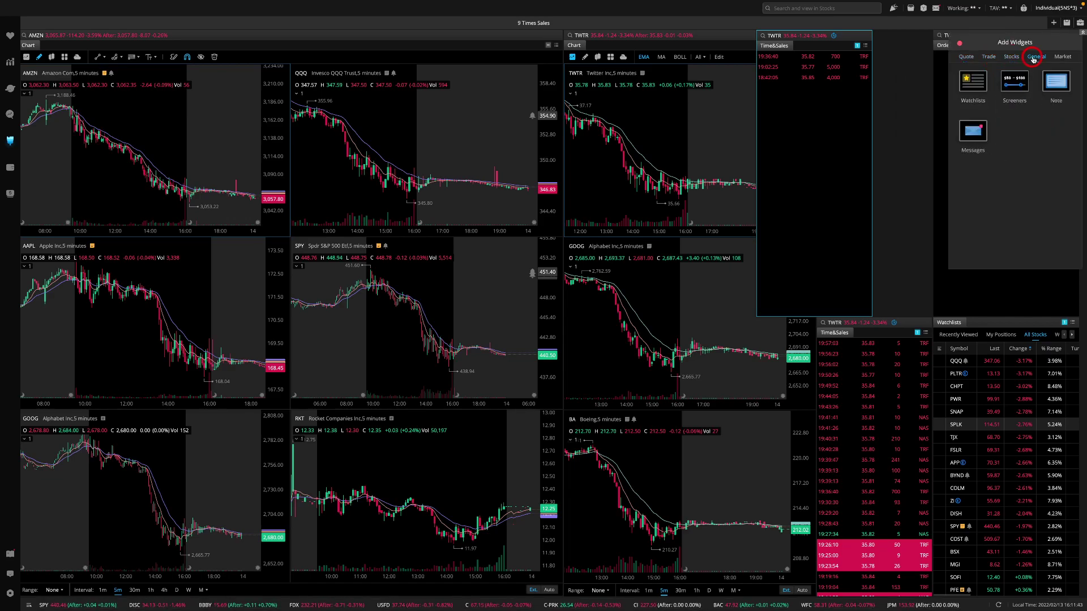
{"action": "left_click", "coordinate": [1064, 57]}
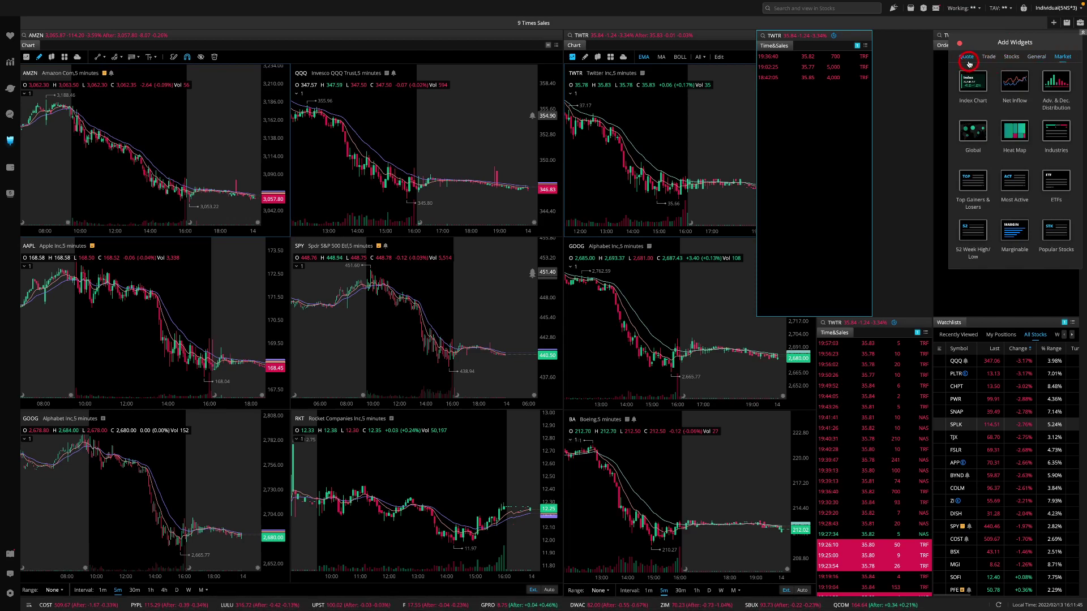
{"action": "left_click", "coordinate": [969, 61]}
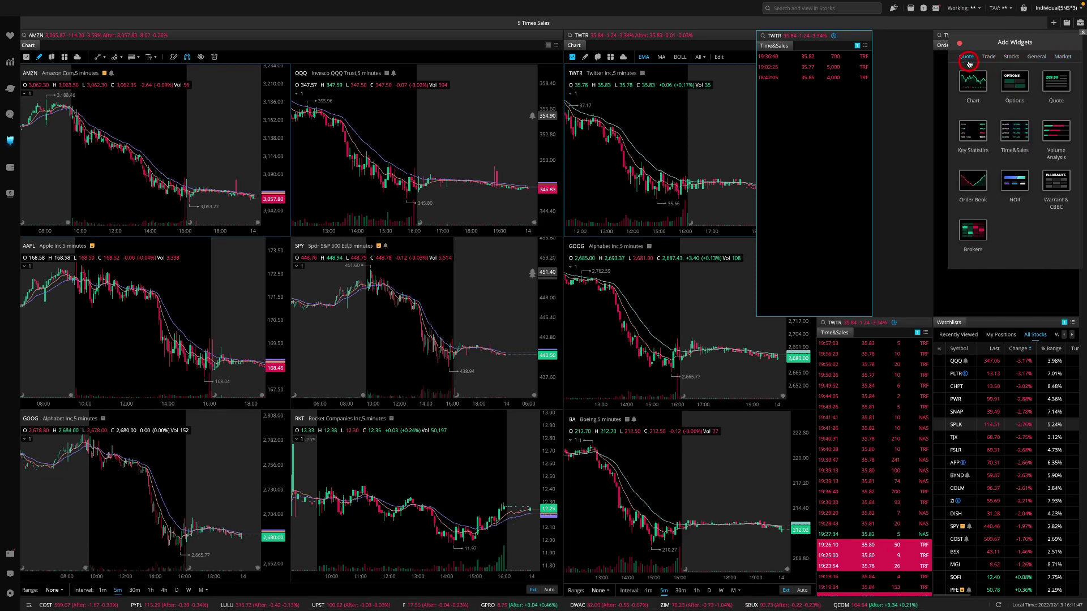
{"action": "left_click_drag", "start_coordinate": [1019, 136], "coordinate": [844, 122]}
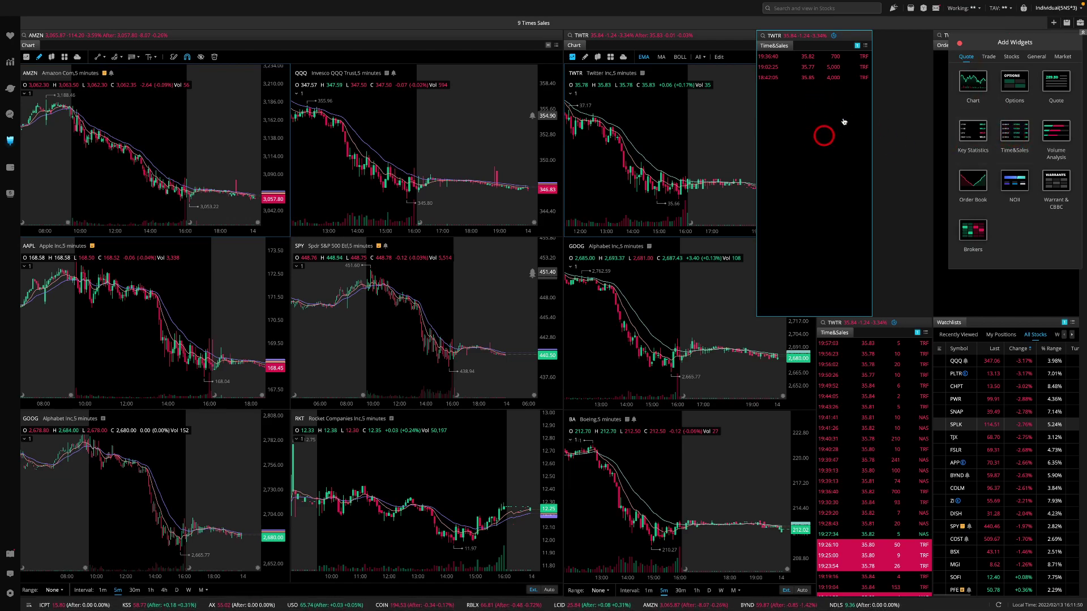
{"action": "left_click", "coordinate": [960, 44]}
{"action": "left_click", "coordinate": [900, 45]}
{"action": "left_click_drag", "start_coordinate": [843, 42], "coordinate": [893, 47]}
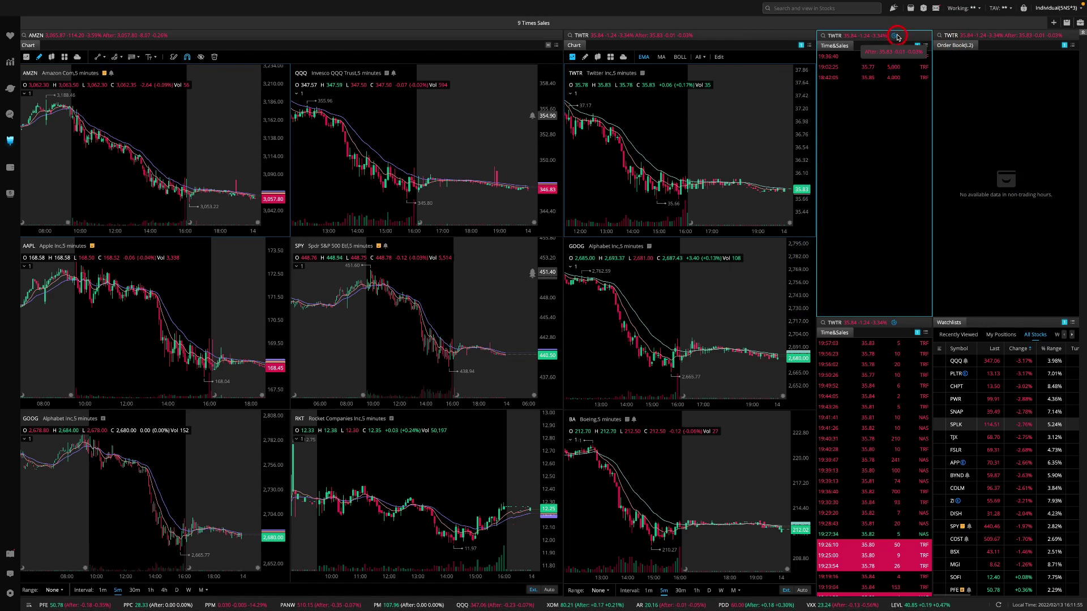
{"action": "left_click", "coordinate": [923, 49]}
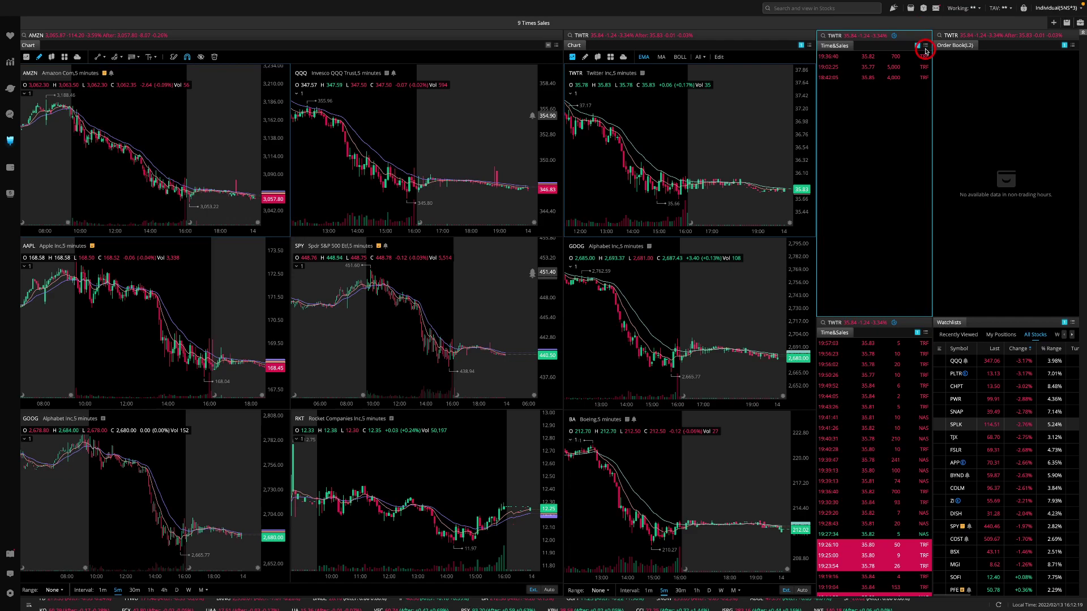
Apply the Time&Sales Filter for transactions with quantity above 500 shares.
{"action": "left_click", "coordinate": [925, 45]}
{"action": "mouse_move", "coordinate": [962, 59]}
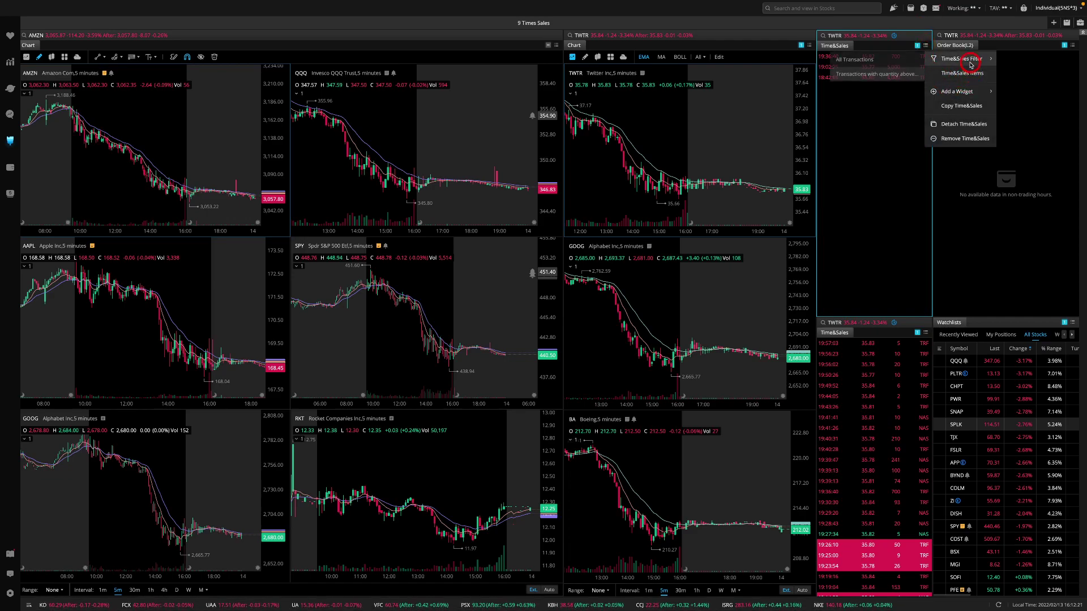
{"action": "left_click", "coordinate": [877, 78]}
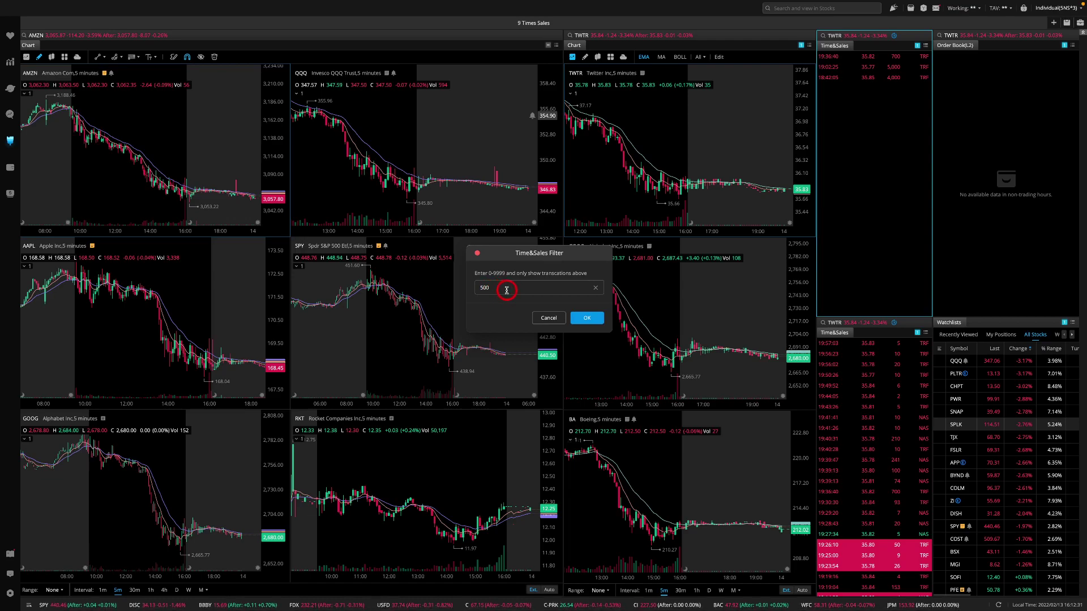
{"action": "left_click", "coordinate": [587, 317]}
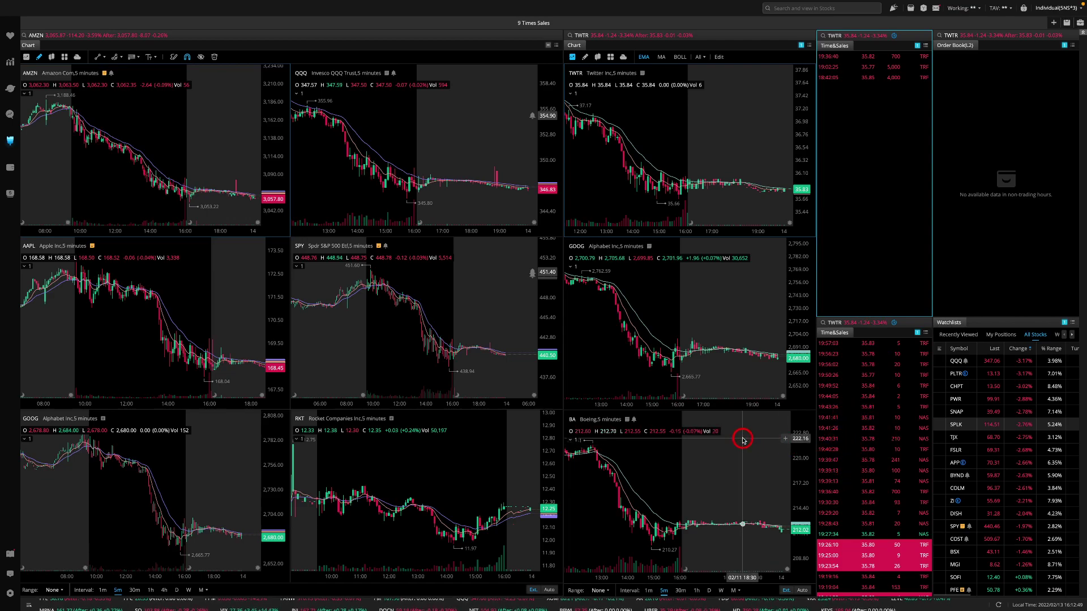
Link the trade panels in turn to the Boeing, GOOG and Twitter charts.
{"action": "left_click", "coordinate": [707, 490]}
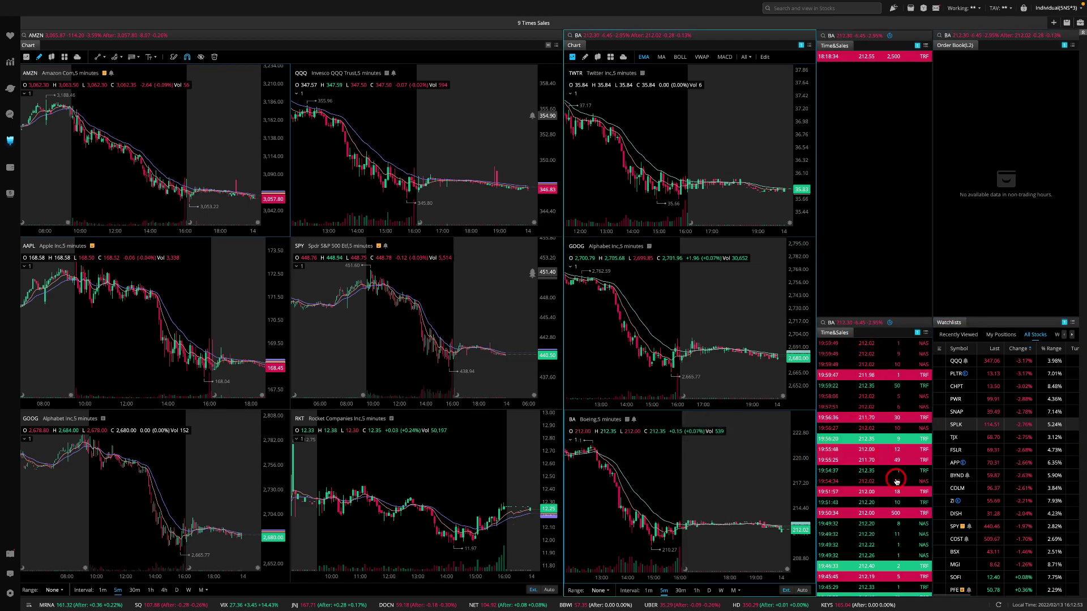
{"action": "left_click", "coordinate": [688, 293]}
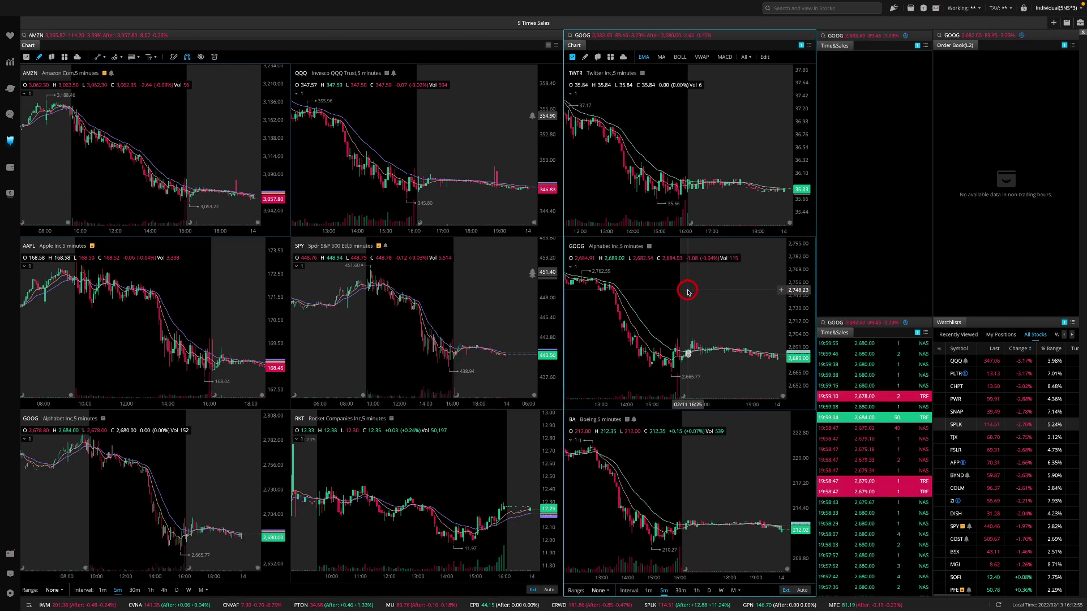
{"action": "left_click", "coordinate": [713, 163]}
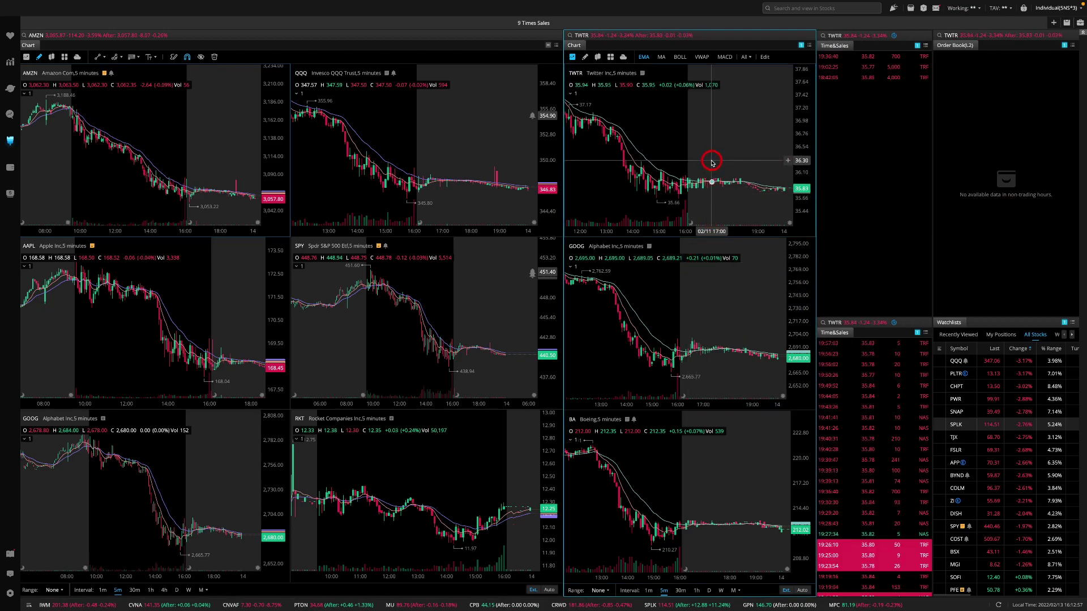
{"action": "left_click_drag", "start_coordinate": [686, 170], "coordinate": [668, 152]}
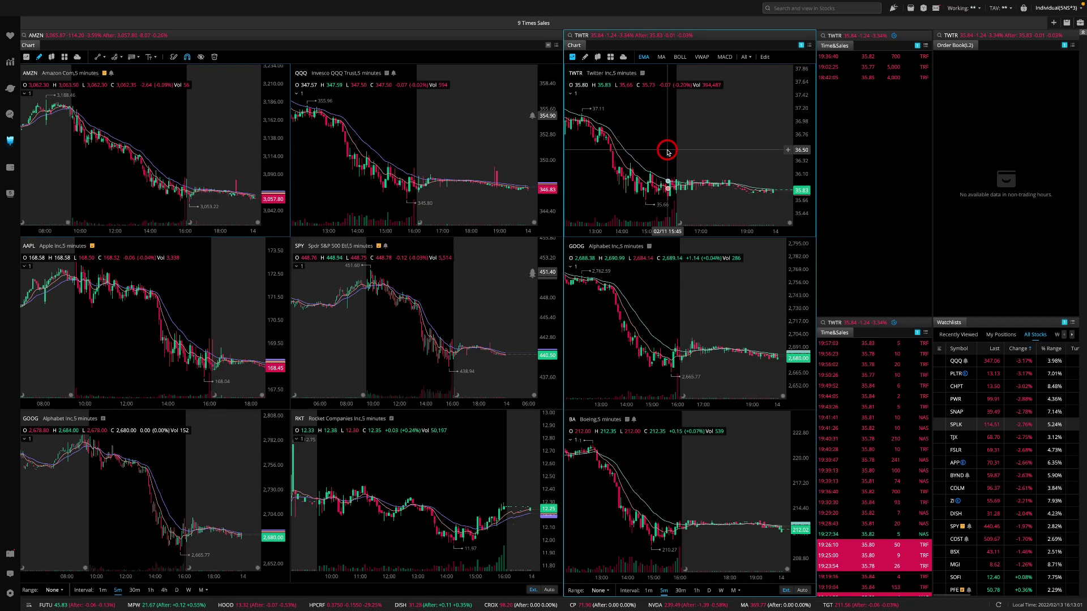
Change the top-right chart to TSLA, then relink the trade panels to the BA chart.
{"action": "type", "text": "TSL"}
{"action": "key", "text": "Return"}
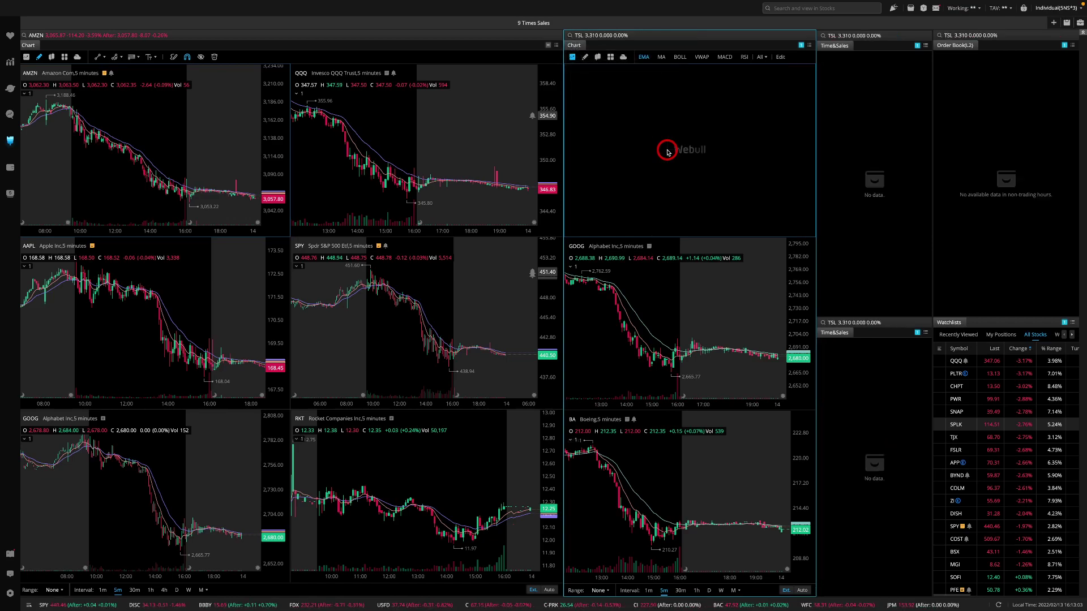
{"action": "type", "text": "TSLA"}
{"action": "key", "text": "Return"}
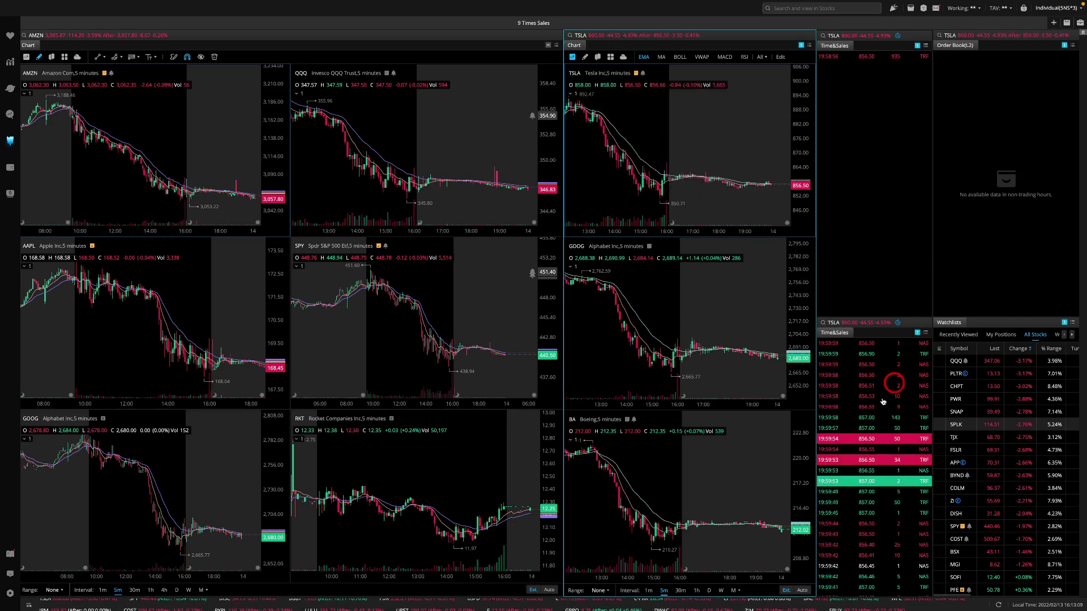
{"action": "left_click", "coordinate": [730, 350]}
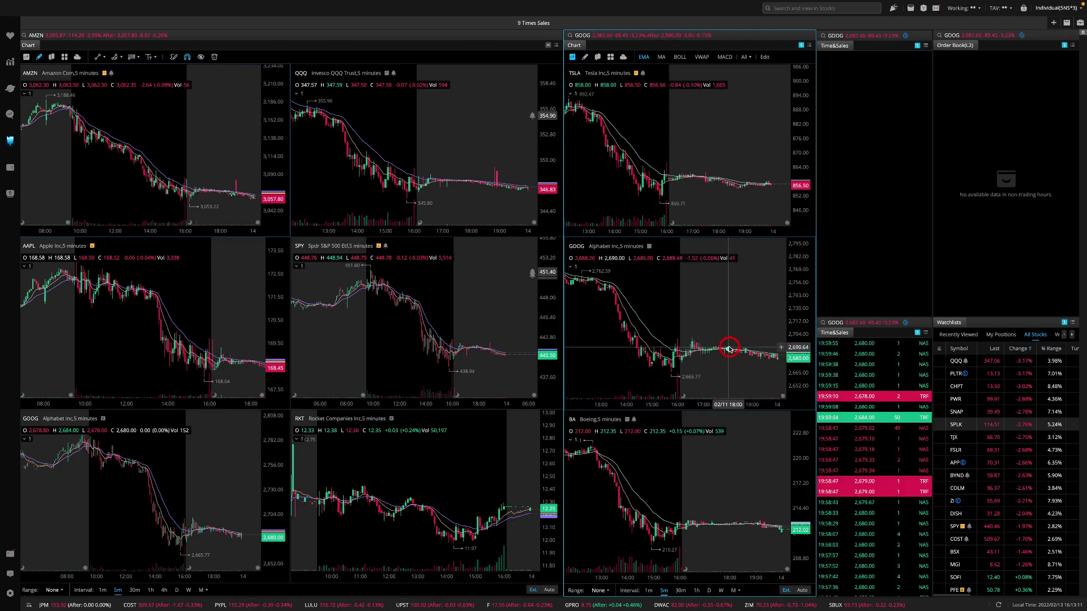
{"action": "left_click", "coordinate": [718, 461]}
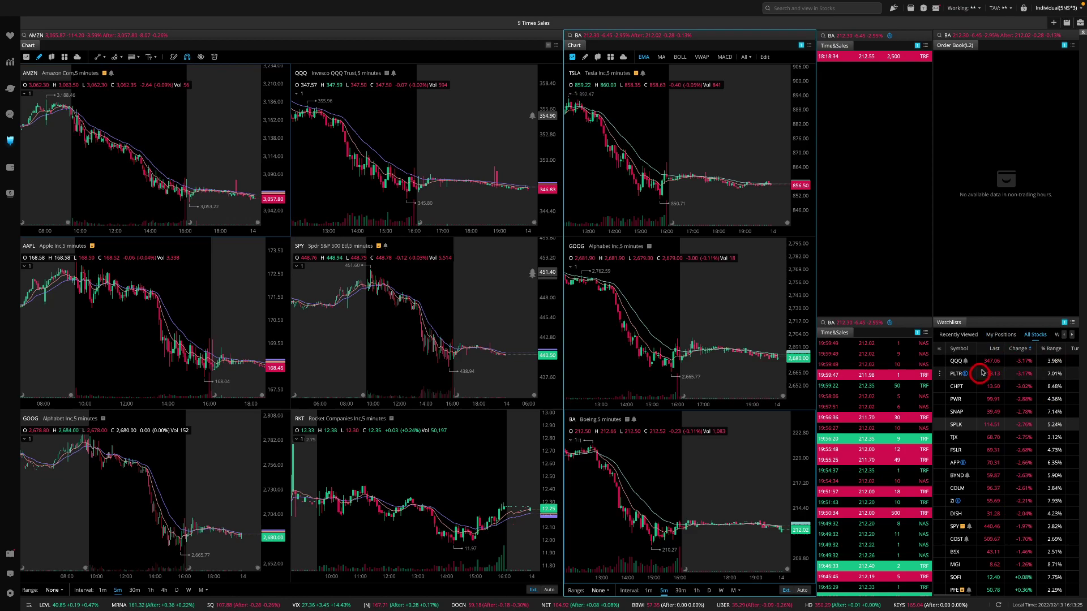
Browse the Recently Viewed and Weekly watchlists, ending back on All Stocks.
{"action": "left_click", "coordinate": [988, 338]}
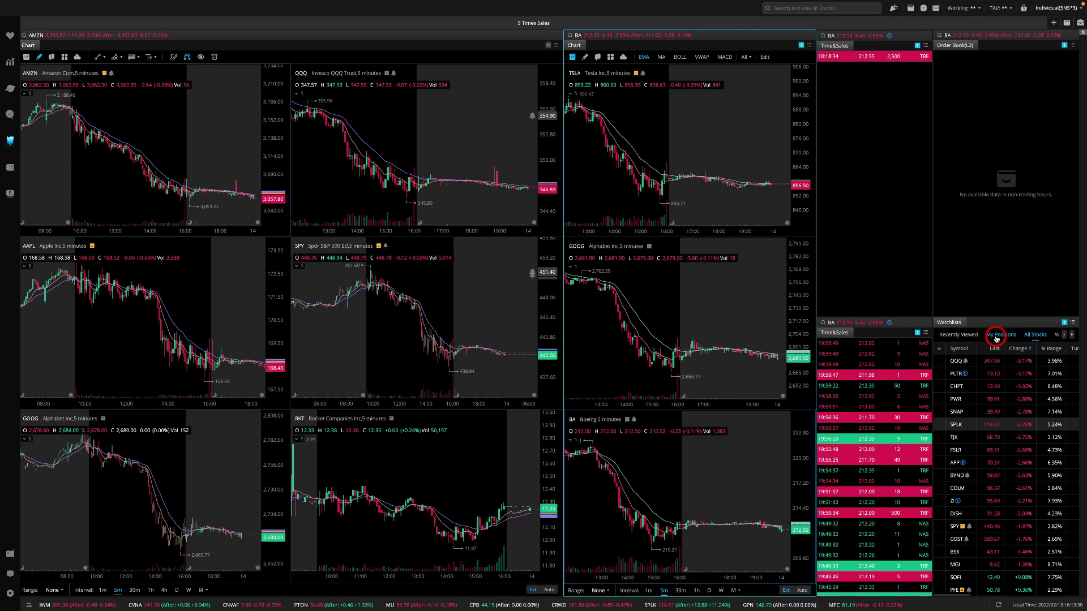
{"action": "left_click", "coordinate": [956, 335]}
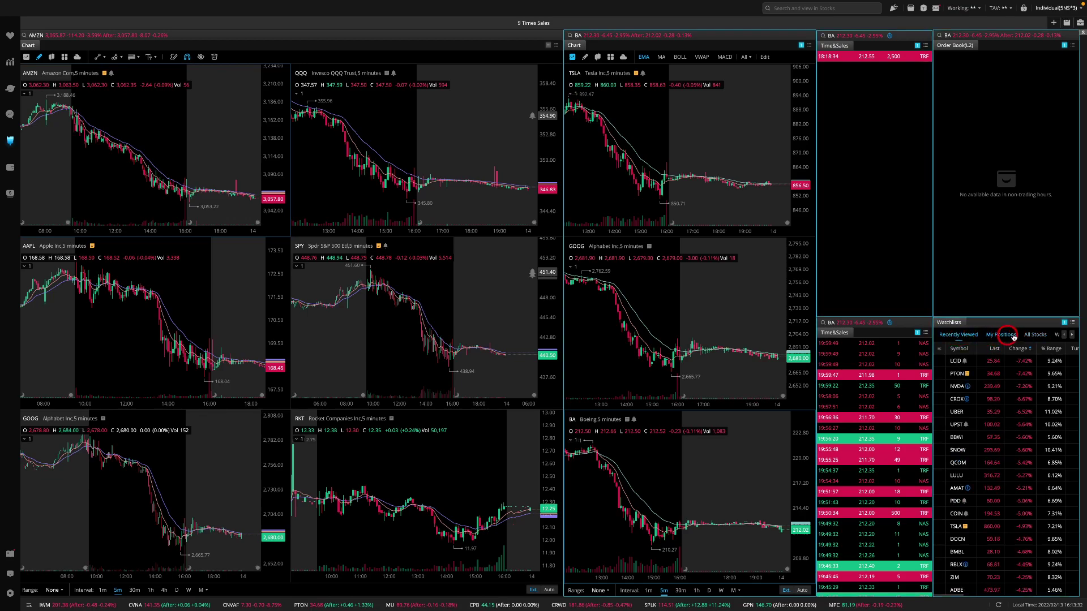
{"action": "left_click", "coordinate": [1028, 335]}
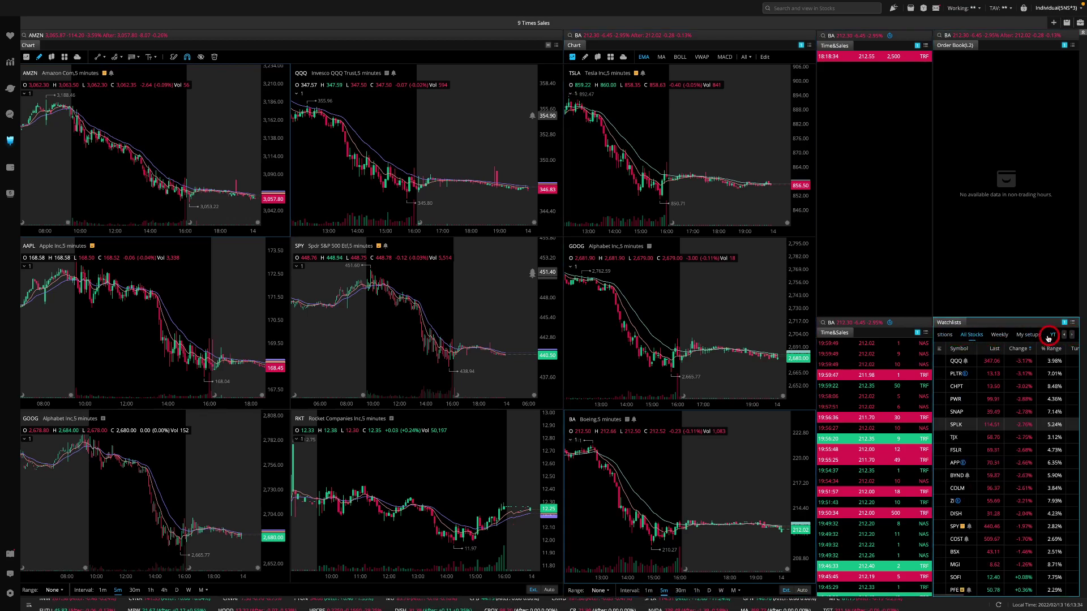
{"action": "left_click", "coordinate": [1002, 336]}
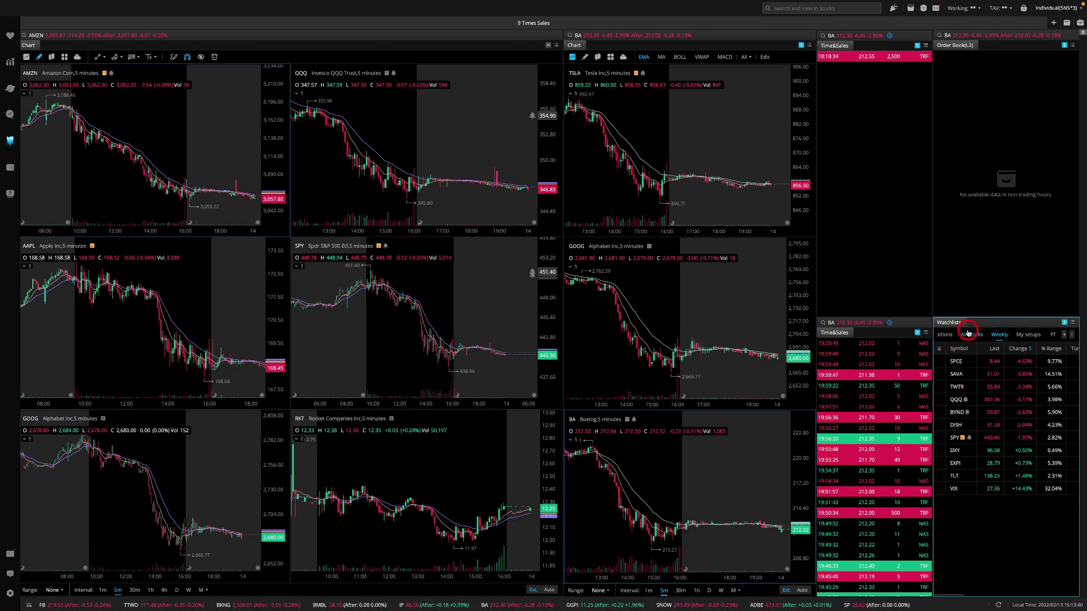
{"action": "left_click", "coordinate": [968, 334]}
Load TXN into the bottom-right chart in place of BA.
{"action": "left_click", "coordinate": [959, 374]}
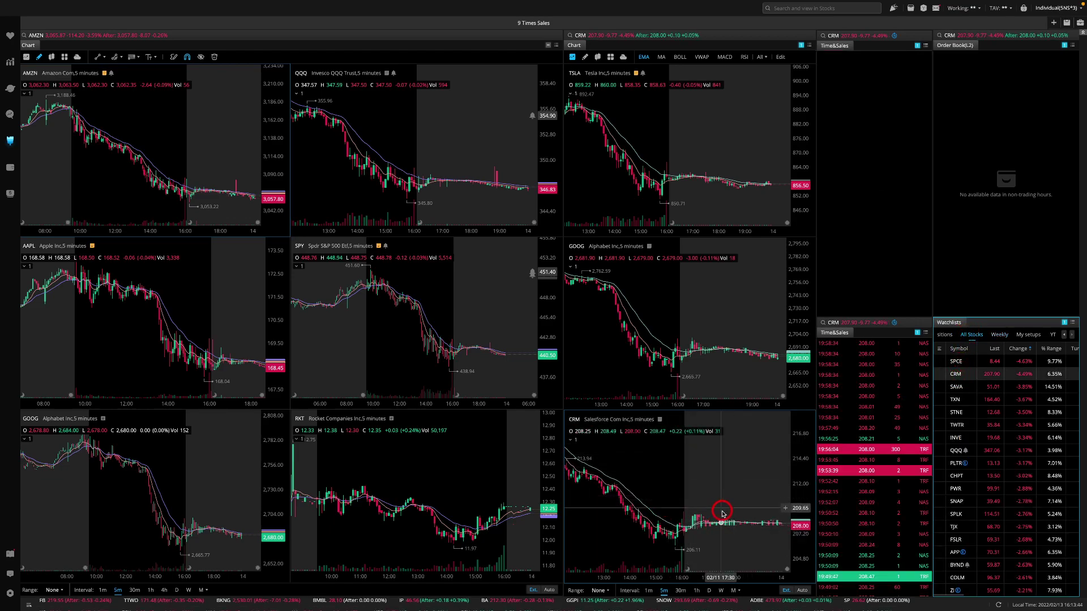
{"action": "left_click_drag", "start_coordinate": [722, 513], "coordinate": [660, 517]}
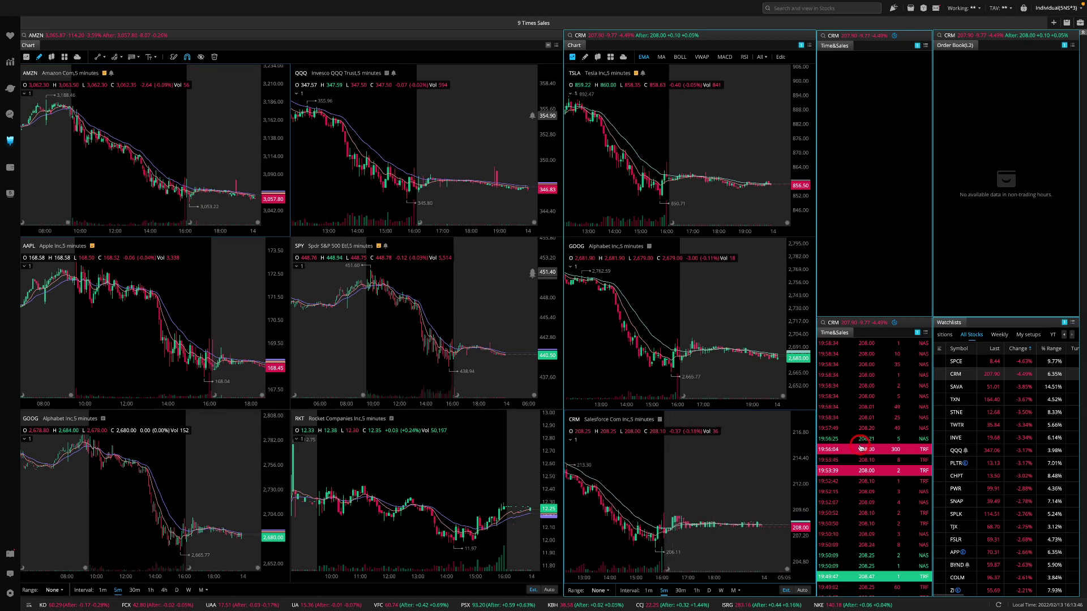
{"action": "left_click", "coordinate": [995, 400]}
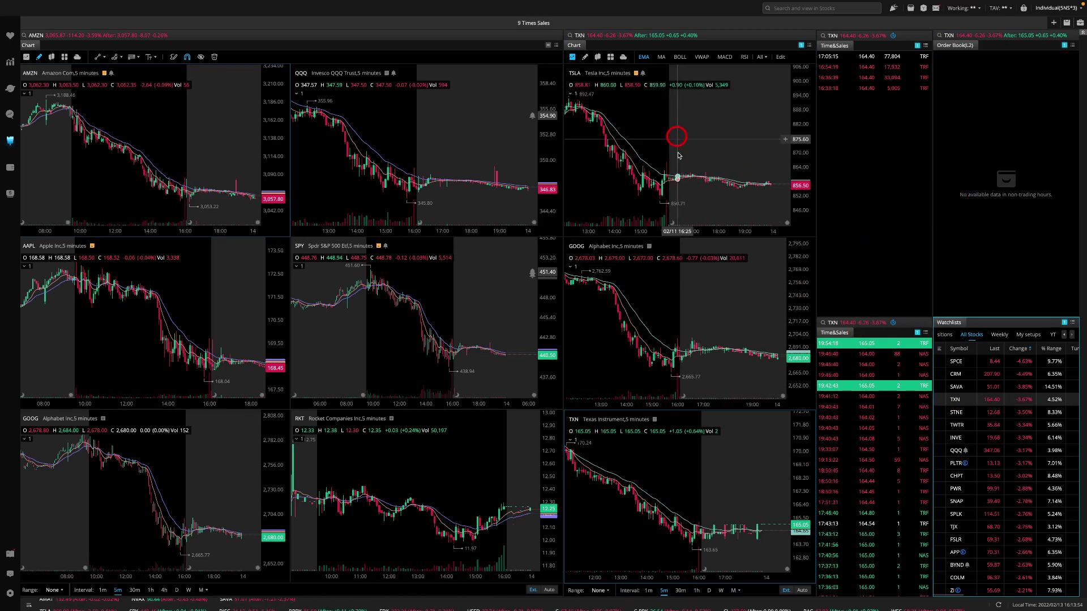
Load STNE into the middle-right chart and SNAP into the top-right chart.
{"action": "left_click", "coordinate": [678, 294]}
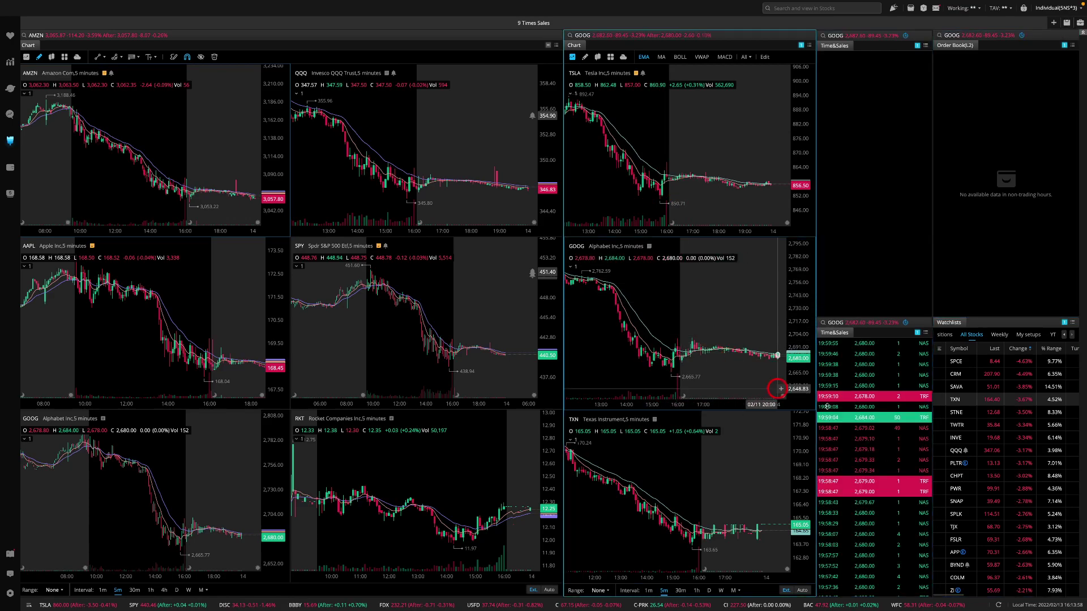
{"action": "left_click", "coordinate": [992, 417]}
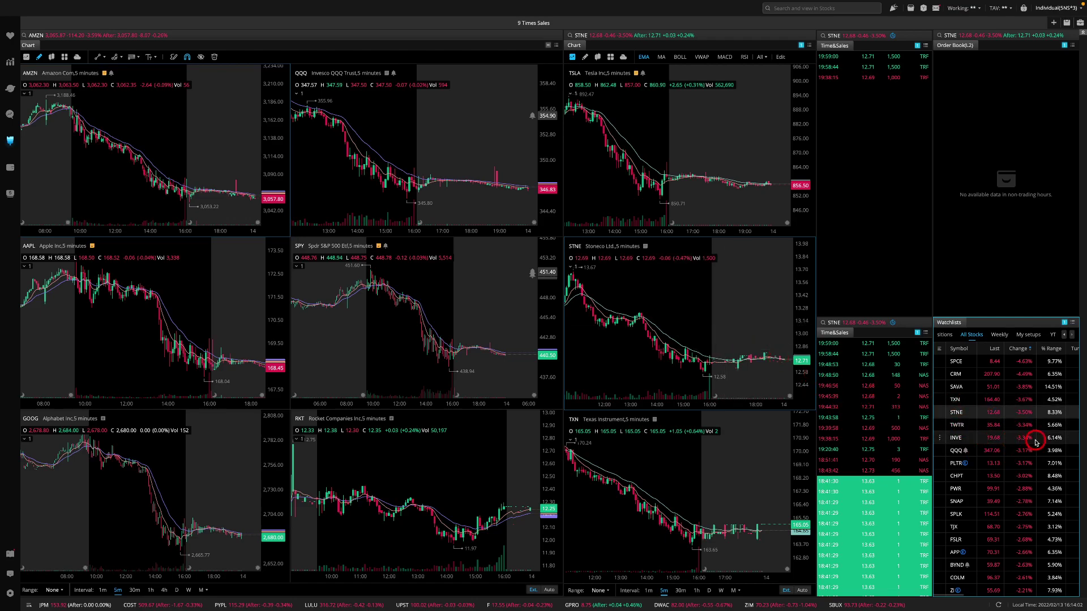
{"action": "left_click", "coordinate": [700, 168]}
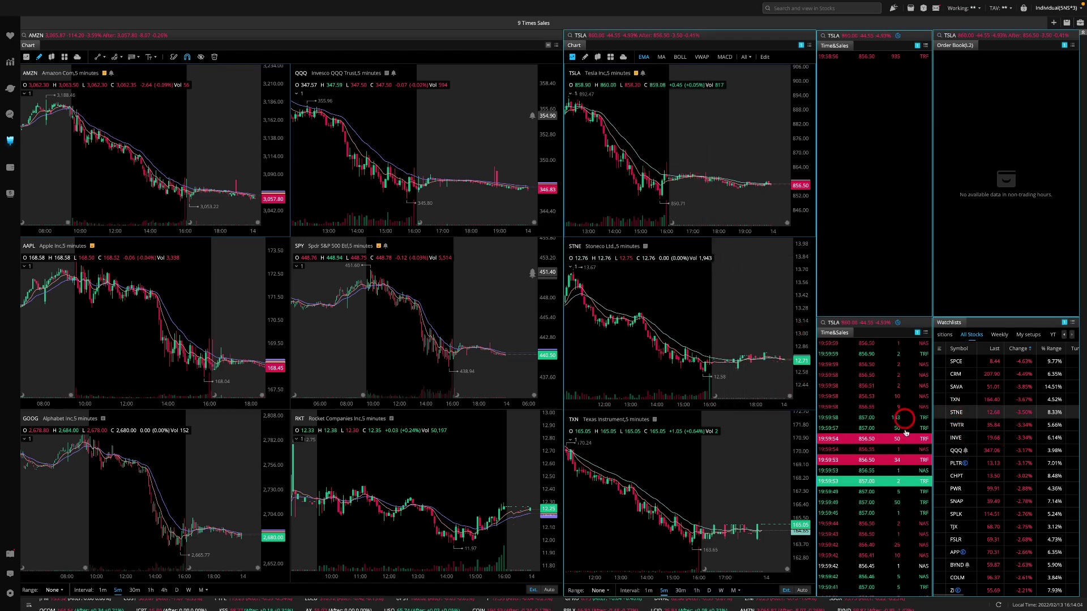
{"action": "left_click", "coordinate": [993, 507]}
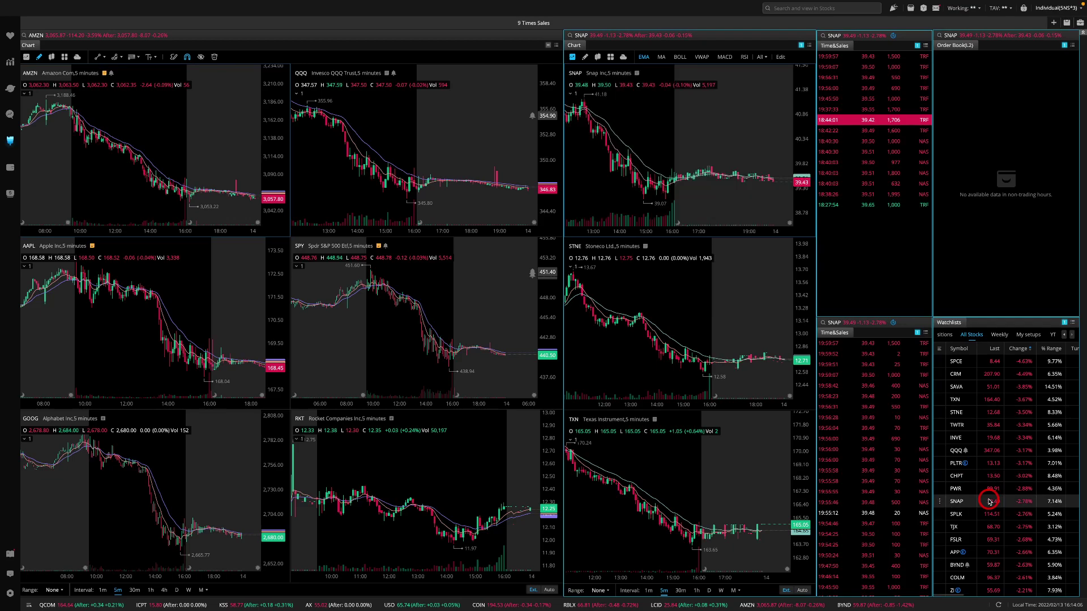
{"action": "left_click", "coordinate": [797, 292]}
{"action": "left_click", "coordinate": [978, 116]}
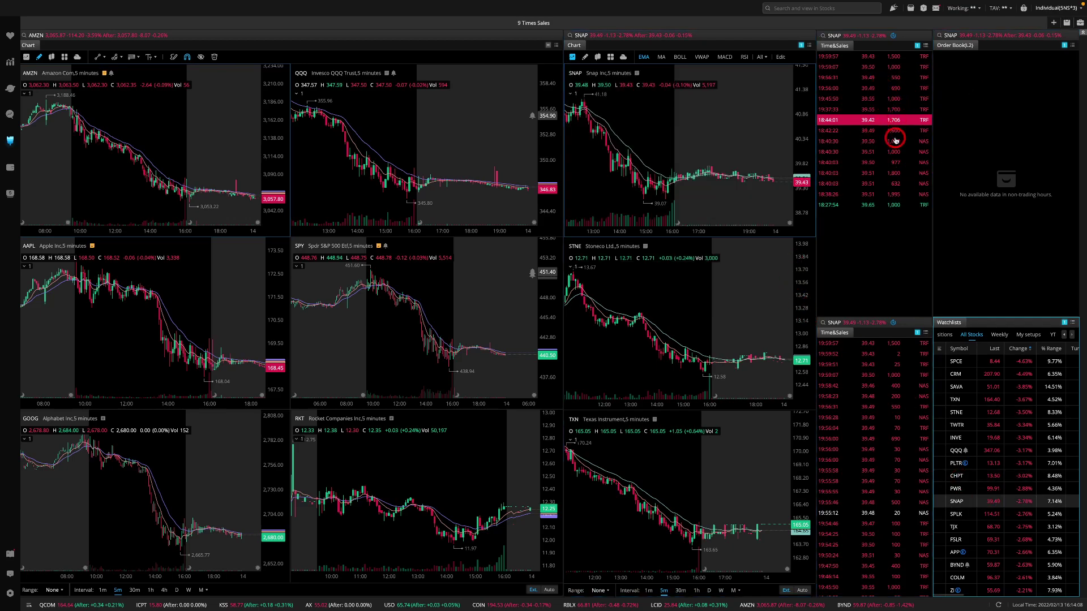
{"action": "left_click", "coordinate": [919, 187]}
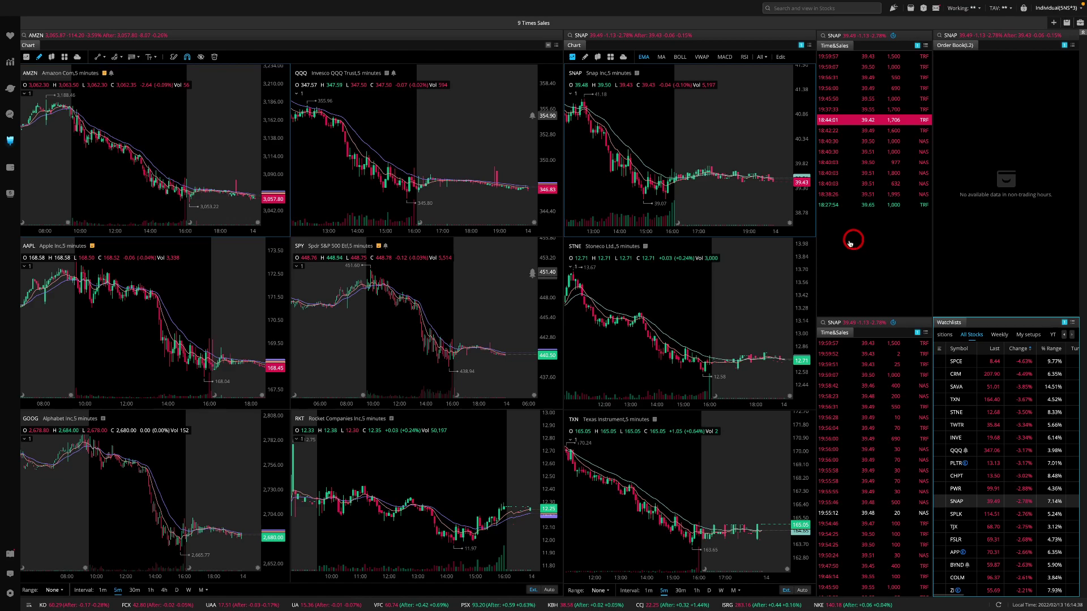
Link the trade panels to STNE and zoom out and rescale the STNE chart.
{"action": "scroll", "coordinate": [796, 331], "scroll_direction": "down", "scroll_amount": 3}
{"action": "left_click", "coordinate": [750, 332]}
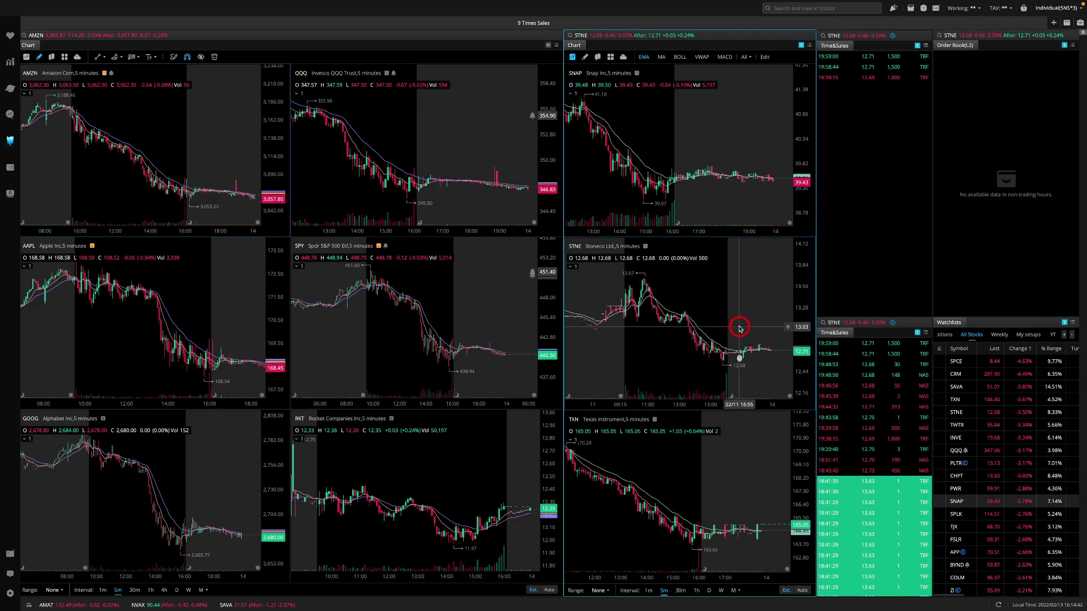
{"action": "left_click_drag", "start_coordinate": [738, 328], "coordinate": [766, 339]}
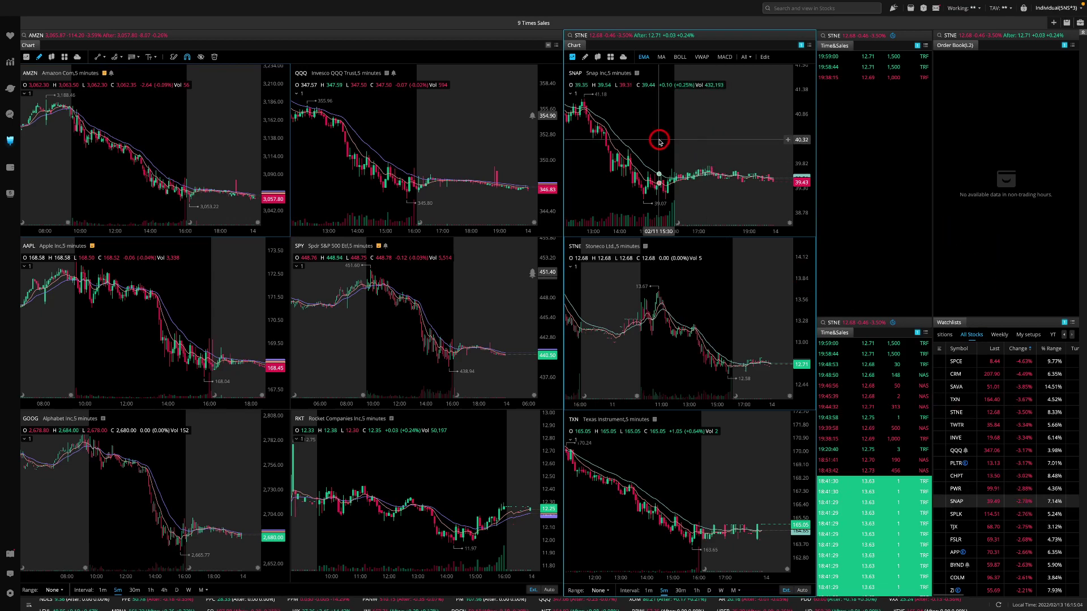
Pan the SNAP, STNE and TXN charts back to show earlier sessions' bars.
{"action": "left_click_drag", "start_coordinate": [655, 141], "coordinate": [737, 150]}
{"action": "left_click_drag", "start_coordinate": [668, 304], "coordinate": [713, 318]}
{"action": "left_click_drag", "start_coordinate": [627, 478], "coordinate": [666, 529]}
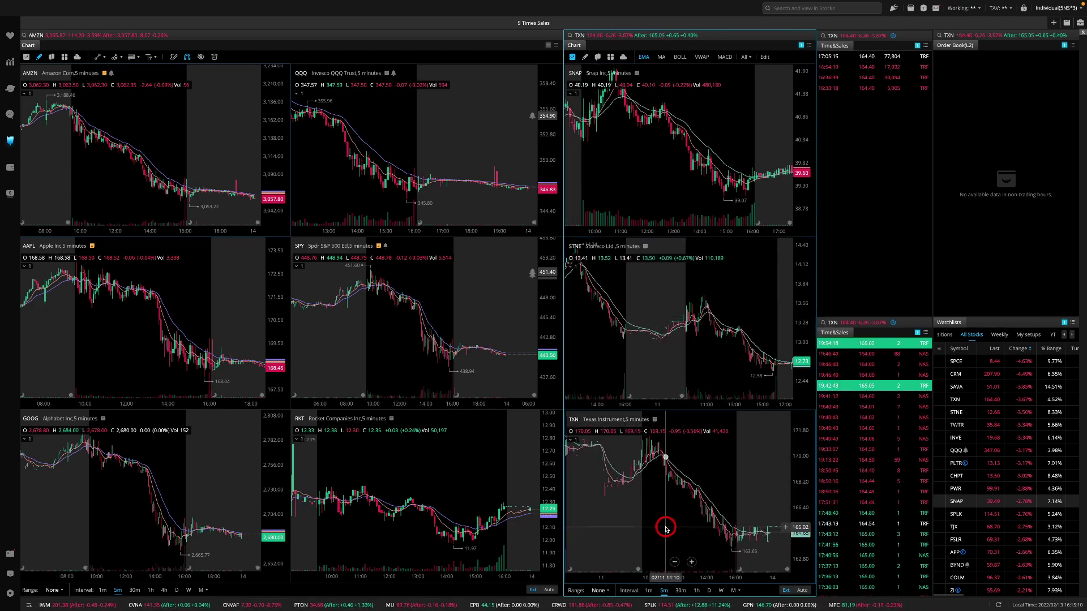